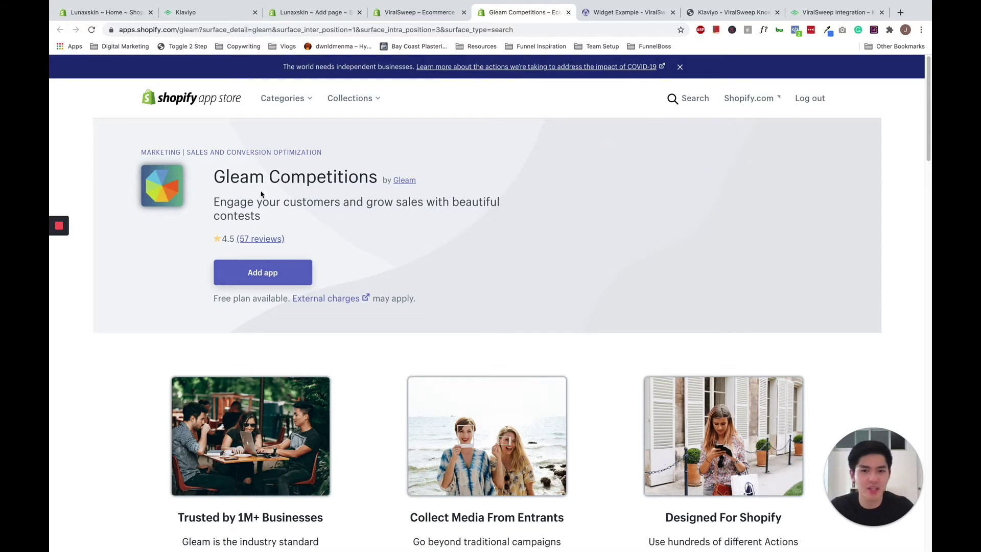
Leave the Gleam Competitions listing for ViralSweep's App Store listing, then view its widget example page.
{"action": "left_click_drag", "start_coordinate": [231, 178], "coordinate": [378, 178]}
{"action": "left_click", "coordinate": [418, 12]}
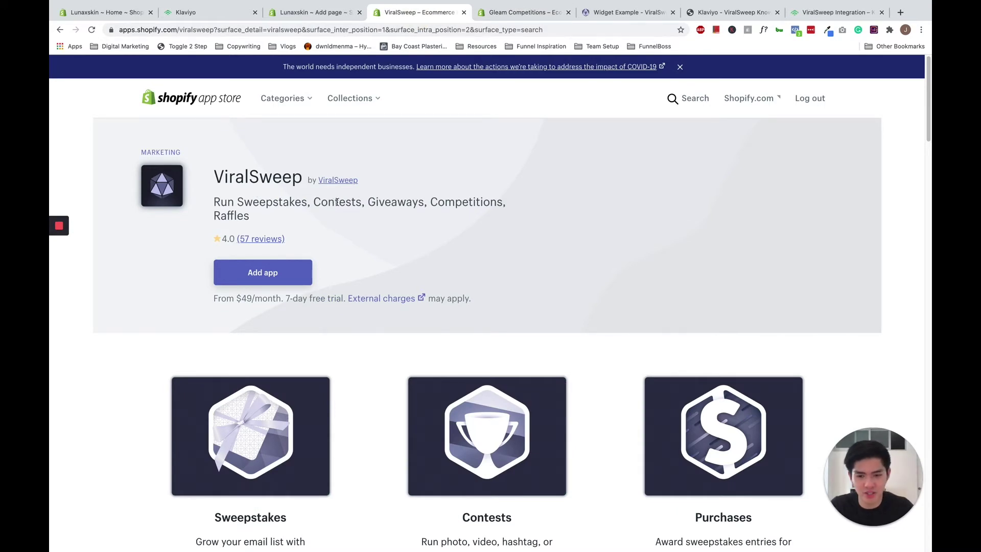
{"action": "scroll", "coordinate": [355, 204], "scroll_direction": "down", "scroll_amount": 1}
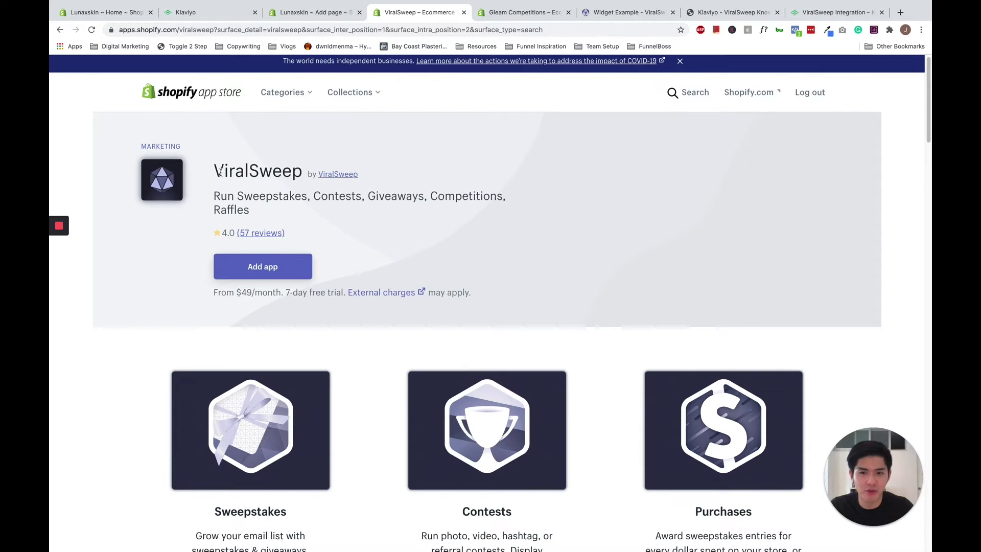
{"action": "left_click", "coordinate": [619, 13]}
Scroll through ViralSweep's demo Maldives sweepstakes form and embed code, then return to its listing.
{"action": "scroll", "coordinate": [659, 203], "scroll_direction": "down", "scroll_amount": 3}
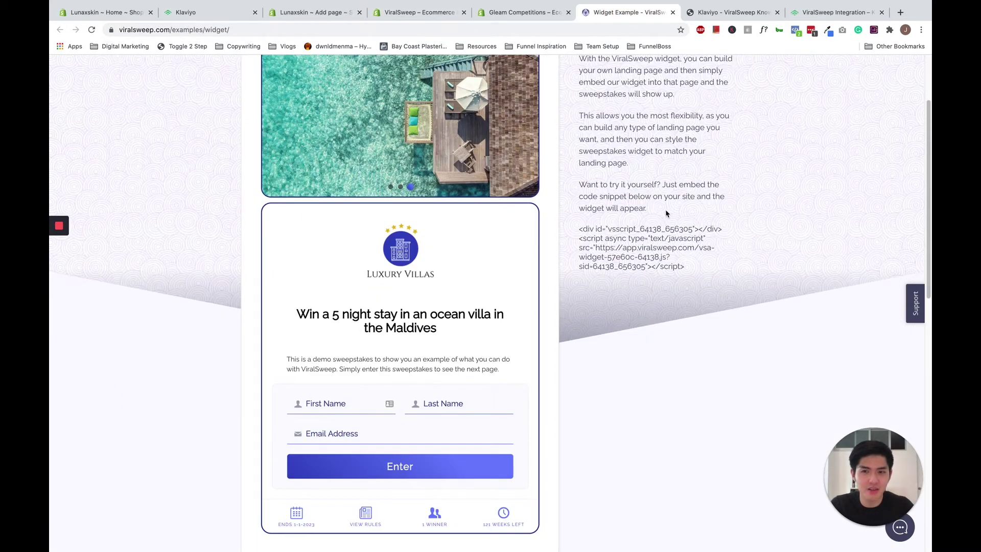
{"action": "scroll", "coordinate": [668, 213], "scroll_direction": "up", "scroll_amount": 3}
{"action": "scroll", "coordinate": [669, 214], "scroll_direction": "down", "scroll_amount": 2}
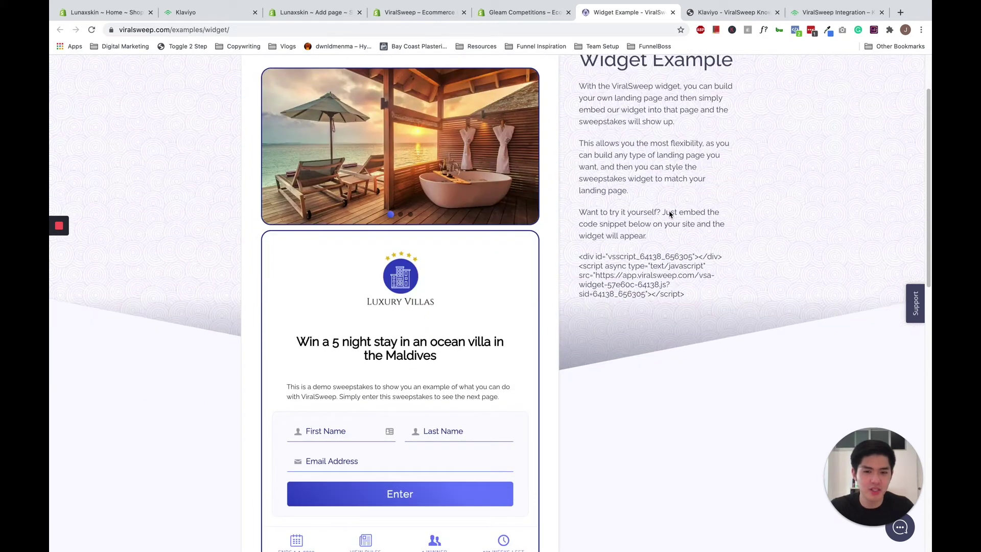
{"action": "scroll", "coordinate": [668, 211], "scroll_direction": "down", "scroll_amount": 2}
{"action": "scroll", "coordinate": [618, 208], "scroll_direction": "up", "scroll_amount": 4}
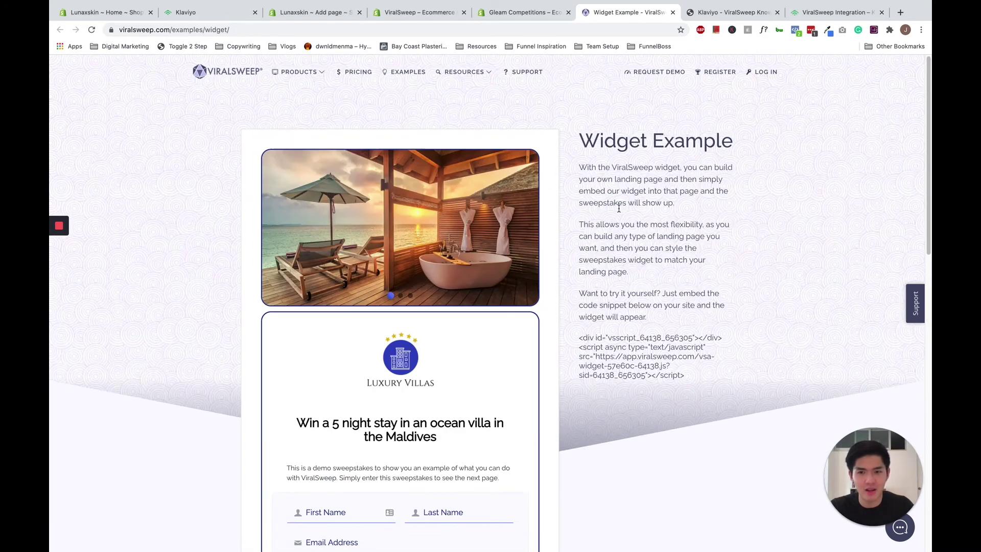
{"action": "scroll", "coordinate": [679, 360], "scroll_direction": "down", "scroll_amount": 2}
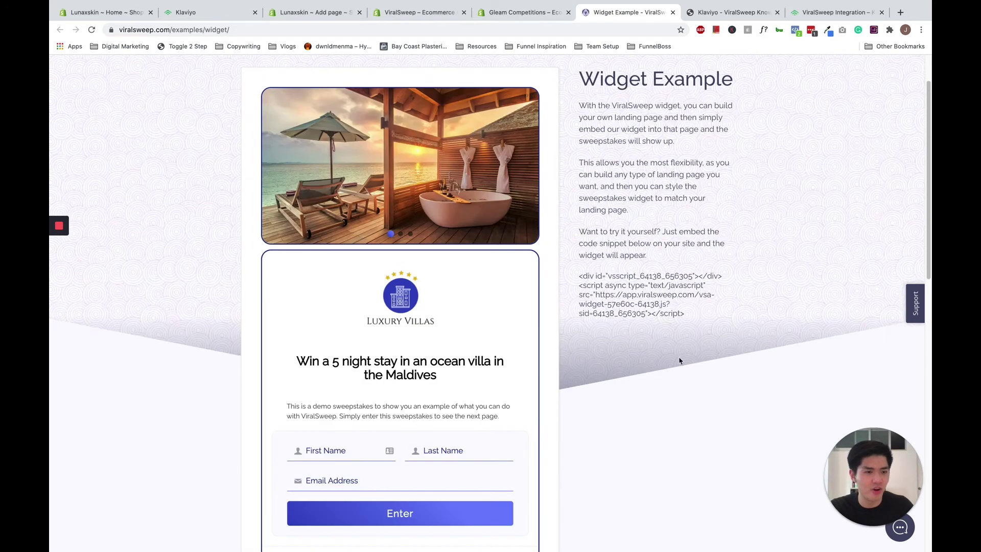
{"action": "scroll", "coordinate": [665, 344], "scroll_direction": "down", "scroll_amount": 8}
{"action": "scroll", "coordinate": [668, 341], "scroll_direction": "up", "scroll_amount": 6}
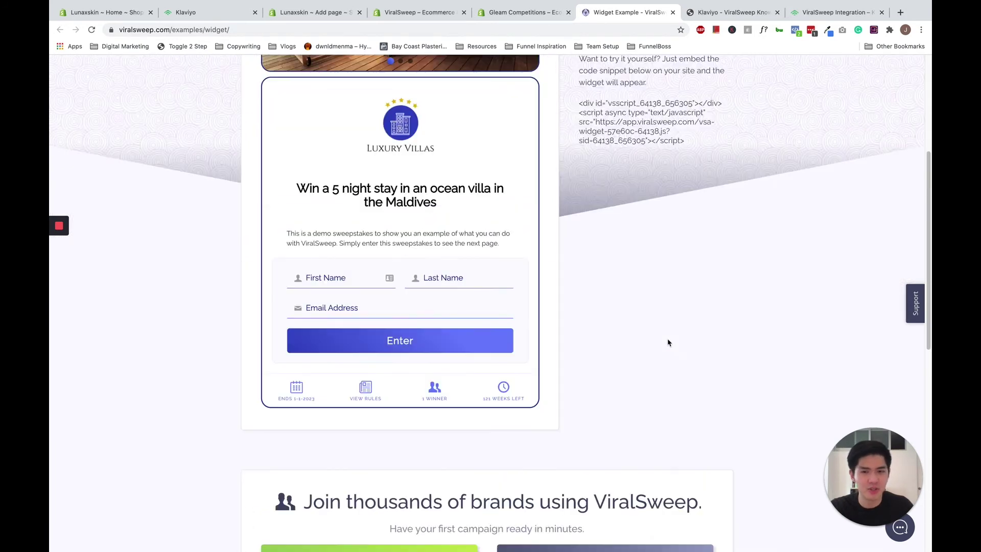
{"action": "scroll", "coordinate": [650, 341], "scroll_direction": "up", "scroll_amount": 1}
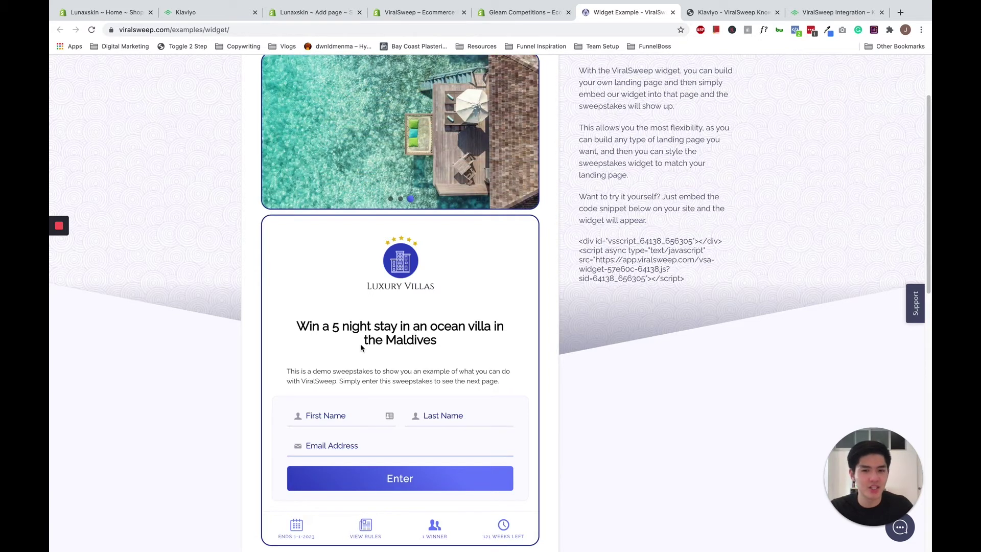
{"action": "scroll", "coordinate": [382, 371], "scroll_direction": "up", "scroll_amount": 1}
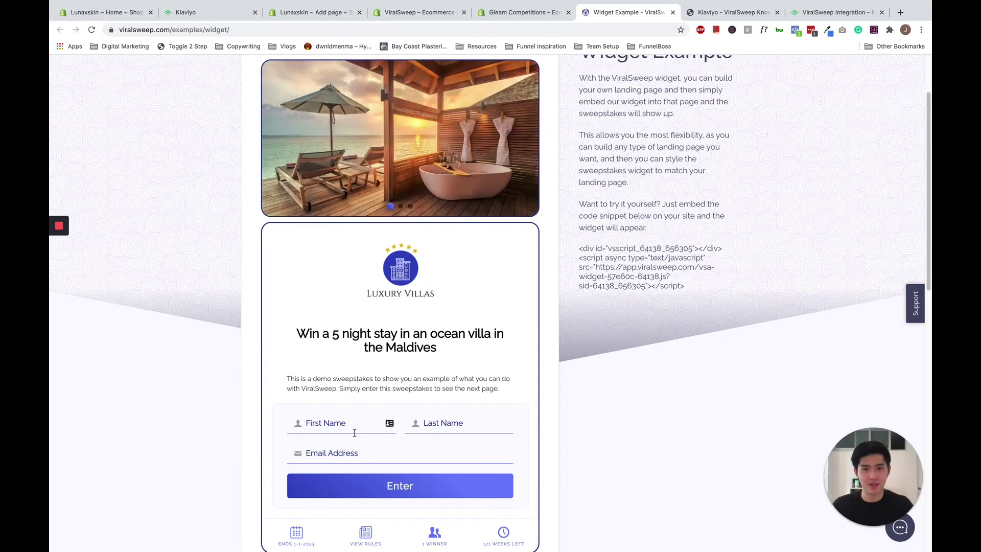
{"action": "left_click", "coordinate": [415, 12]}
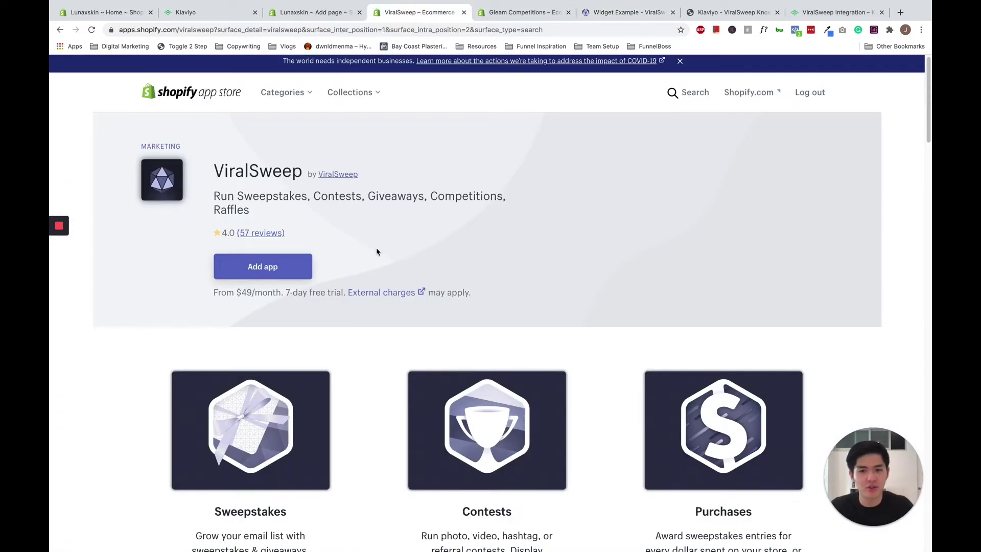
Note ViralSweep's $49/month price, glance at the Competition Page draft, then go to Klaviyo.
{"action": "left_click_drag", "start_coordinate": [236, 292], "coordinate": [277, 295]}
{"action": "left_click", "coordinate": [276, 297]}
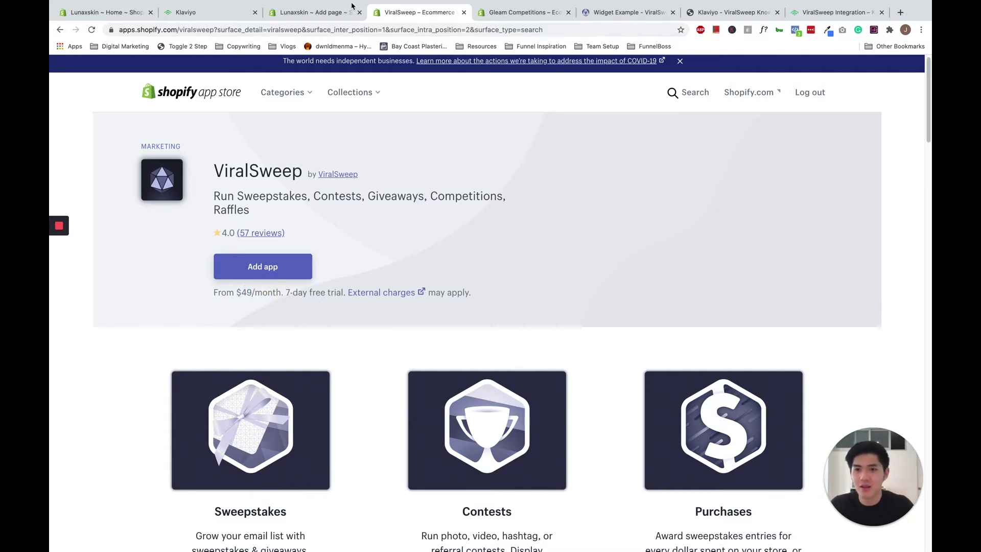
{"action": "left_click", "coordinate": [290, 13]}
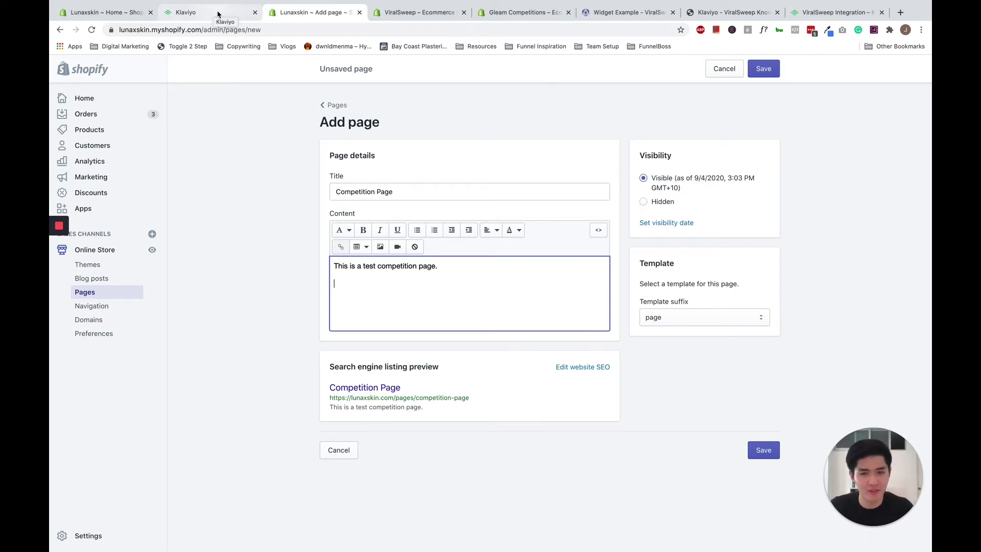
{"action": "left_click", "coordinate": [217, 13]}
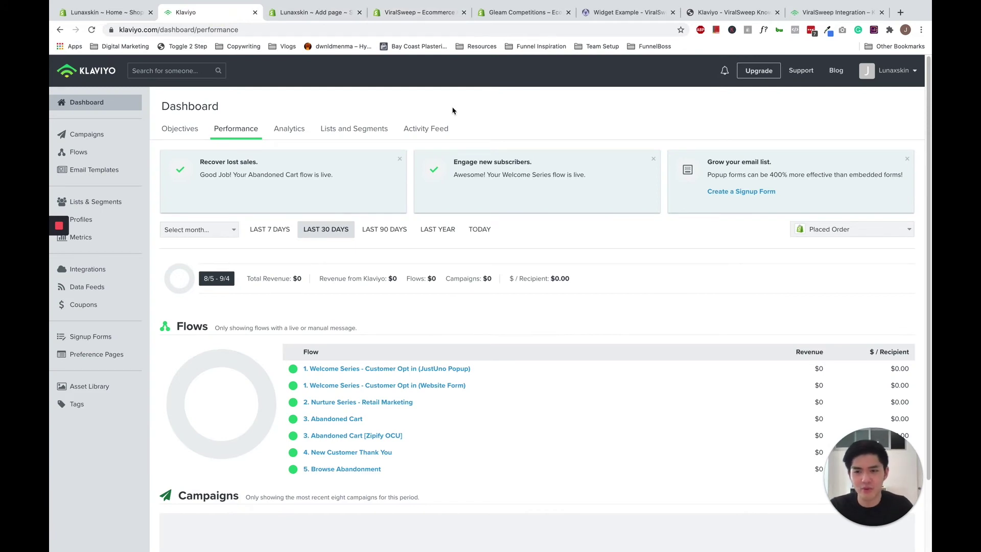
Verify Competition Signups has 0 members, then view the Account overview with 240 of 250 profiles.
{"action": "left_click", "coordinate": [101, 201]}
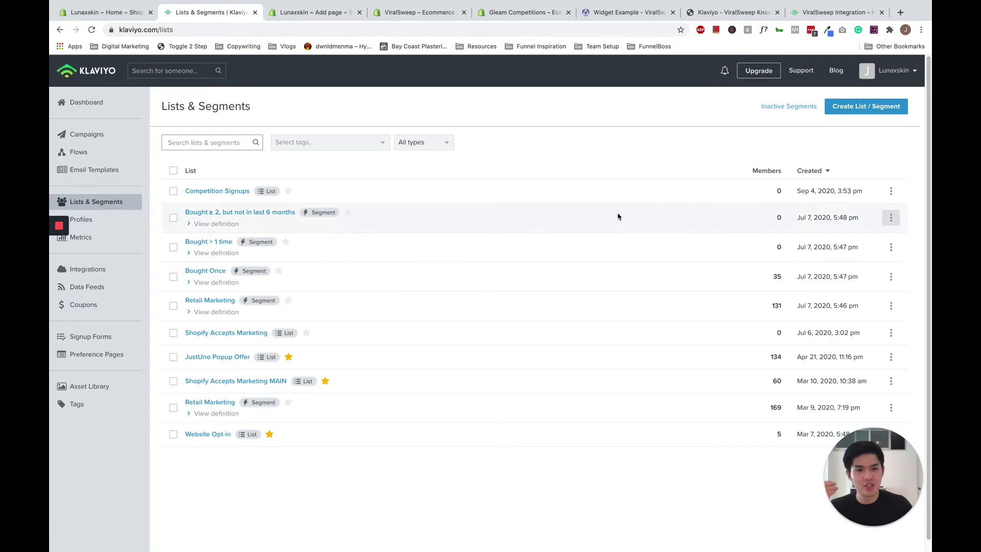
{"action": "left_click", "coordinate": [225, 196]}
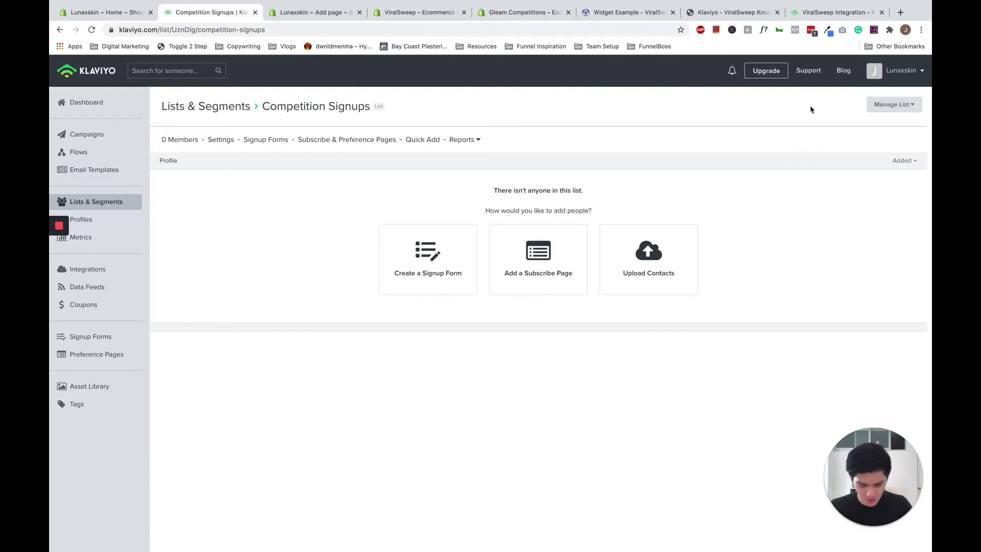
{"action": "left_click", "coordinate": [900, 74]}
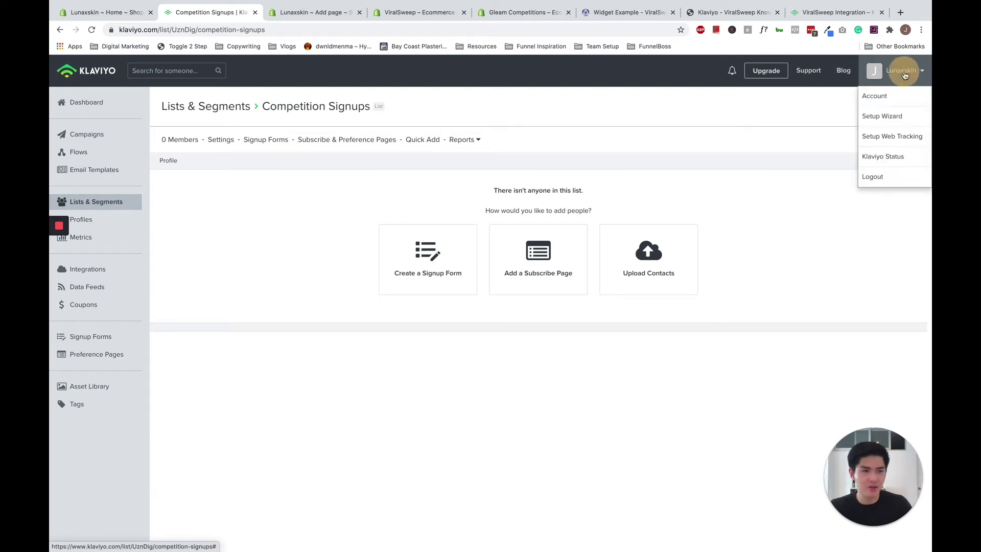
{"action": "left_click", "coordinate": [898, 97]}
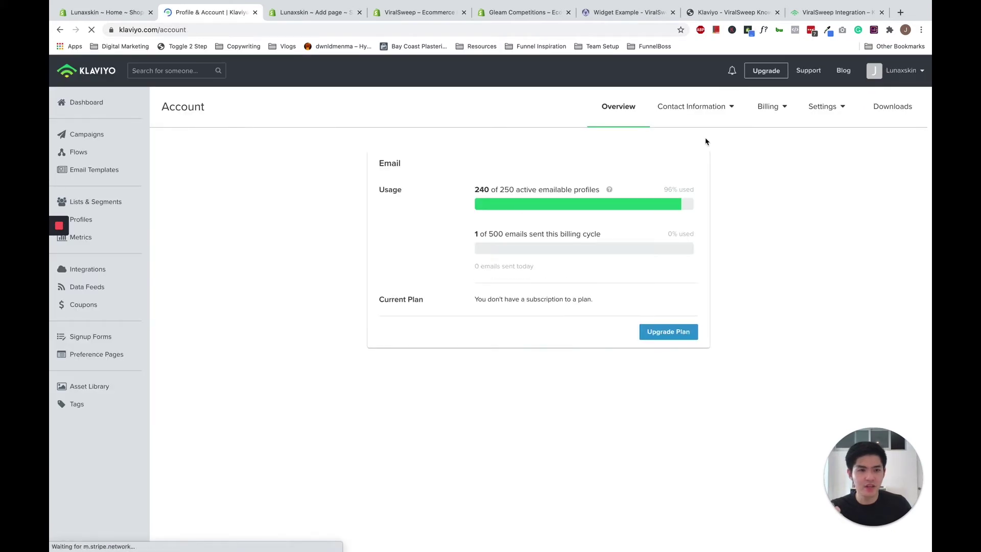
Create a new private API key in Settings and label it ViralSweep.
{"action": "left_click", "coordinate": [826, 114]}
{"action": "left_click", "coordinate": [826, 137]}
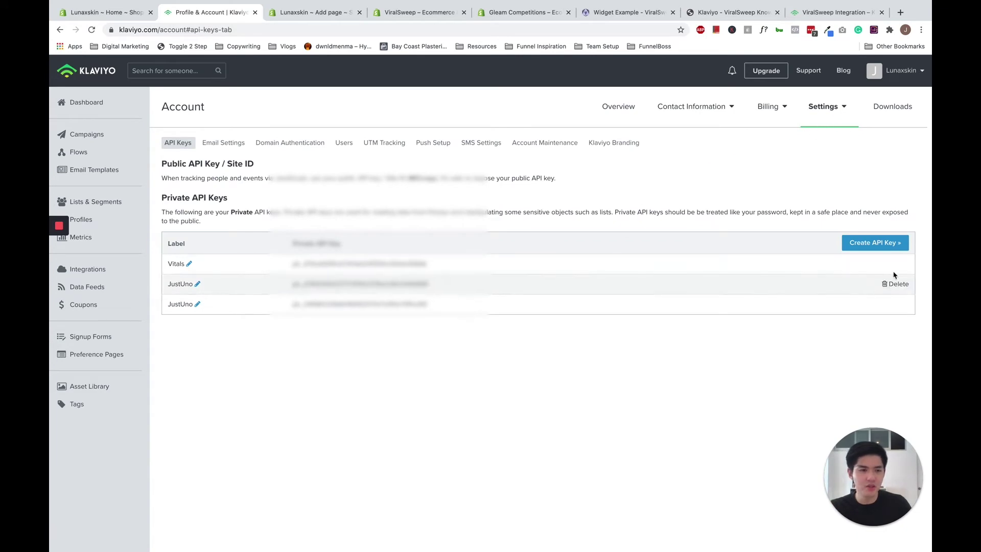
{"action": "left_click", "coordinate": [866, 247]}
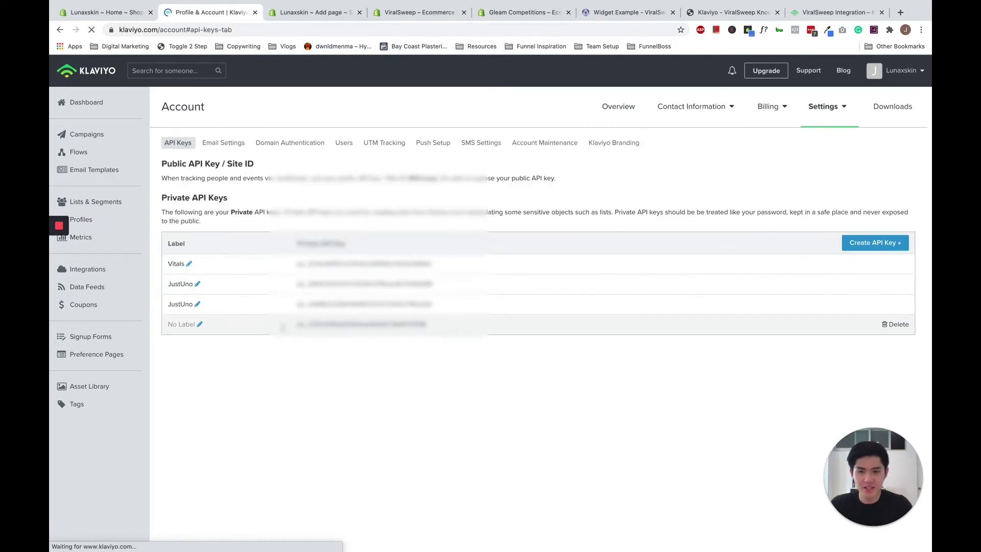
{"action": "left_click", "coordinate": [199, 324]}
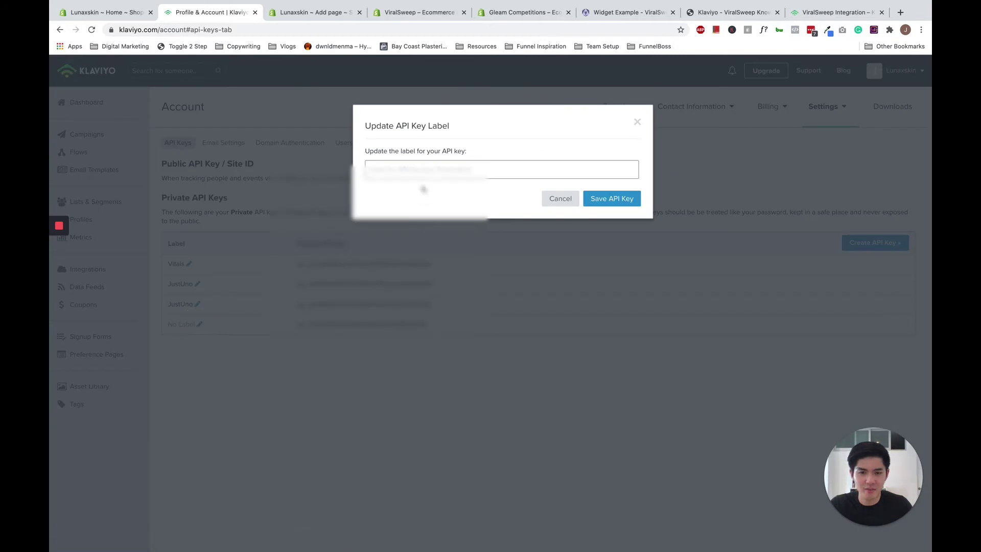
{"action": "left_click", "coordinate": [423, 174]}
{"action": "left_click", "coordinate": [484, 158]}
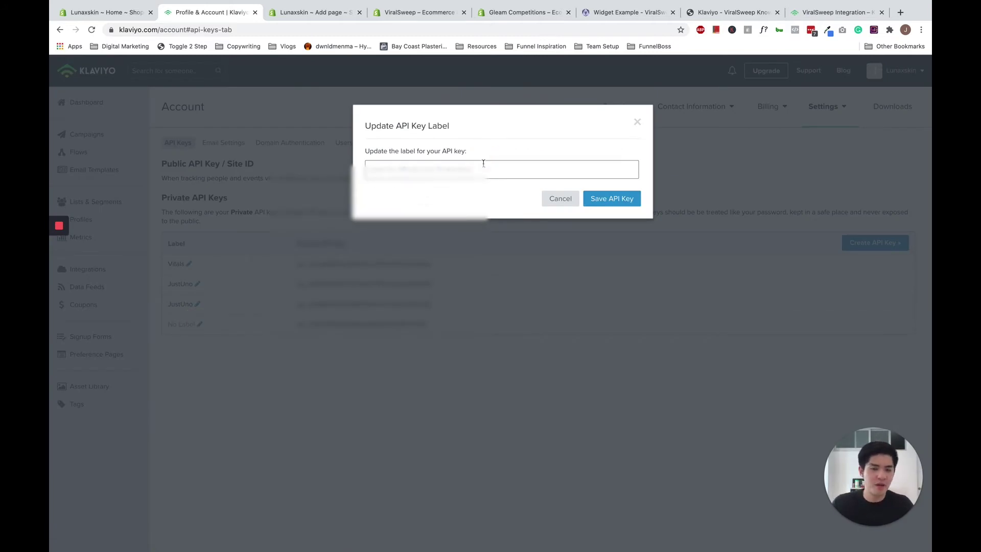
{"action": "left_click", "coordinate": [483, 167]}
{"action": "type", "text": "Viral"}
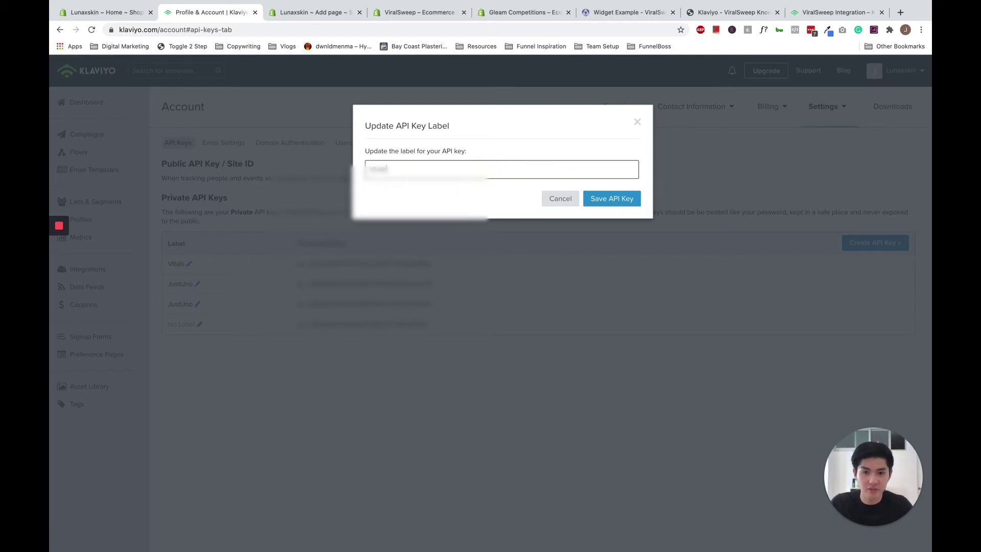
{"action": "type", "text": "Sweep"}
{"action": "left_click", "coordinate": [613, 199]}
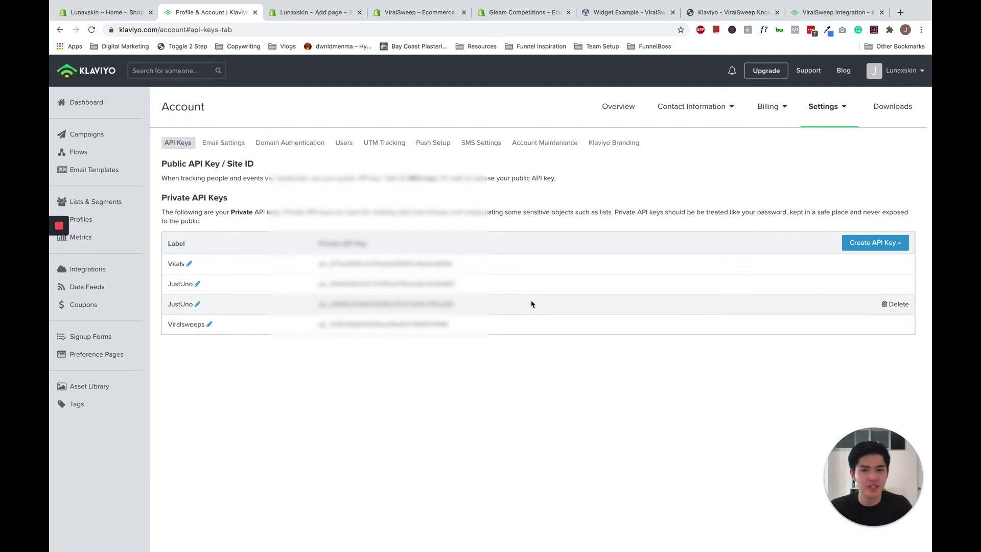
Select the Viralsweeps key value for copying, then view the ViralSweep Integration help article.
{"action": "left_click", "coordinate": [459, 324]}
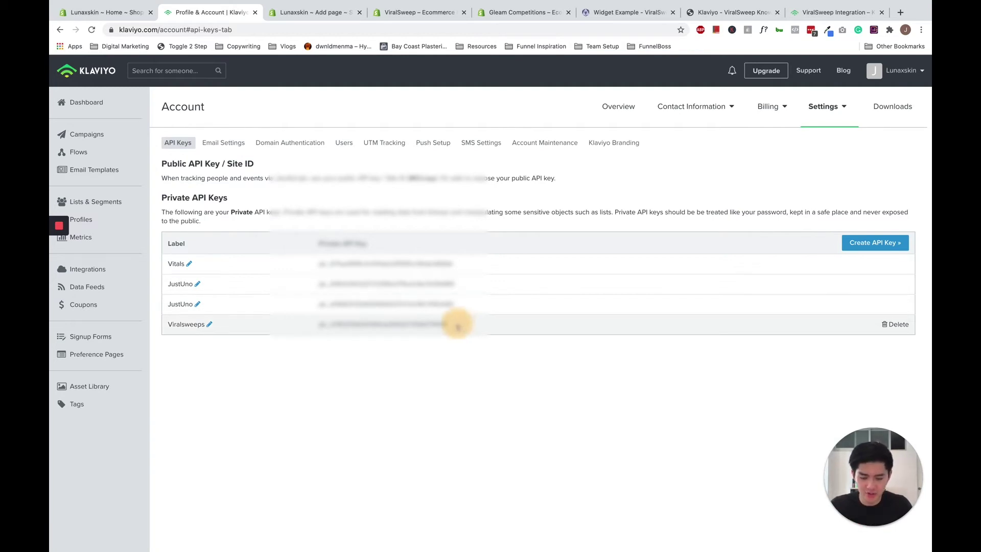
{"action": "left_click_drag", "start_coordinate": [458, 324], "coordinate": [306, 324]}
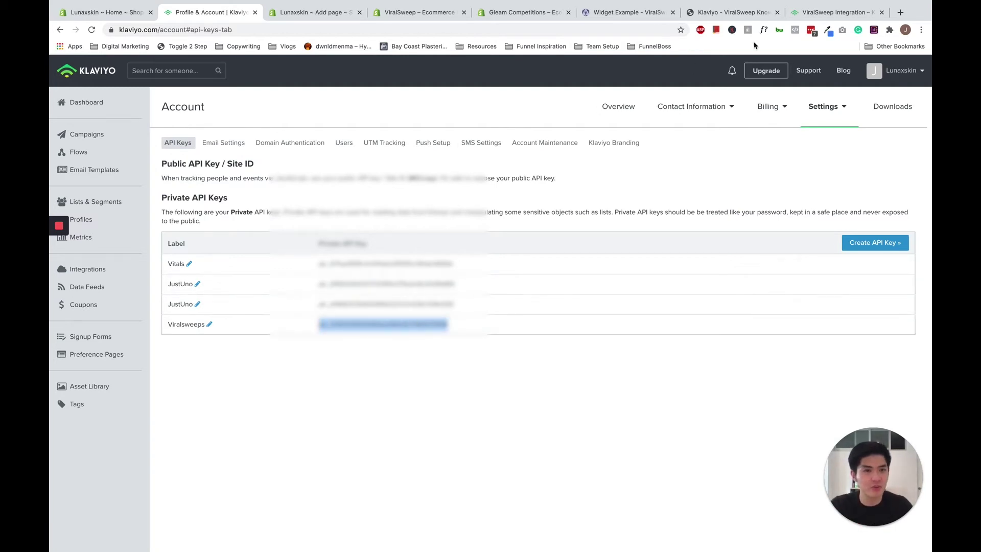
{"action": "left_click", "coordinate": [809, 14]}
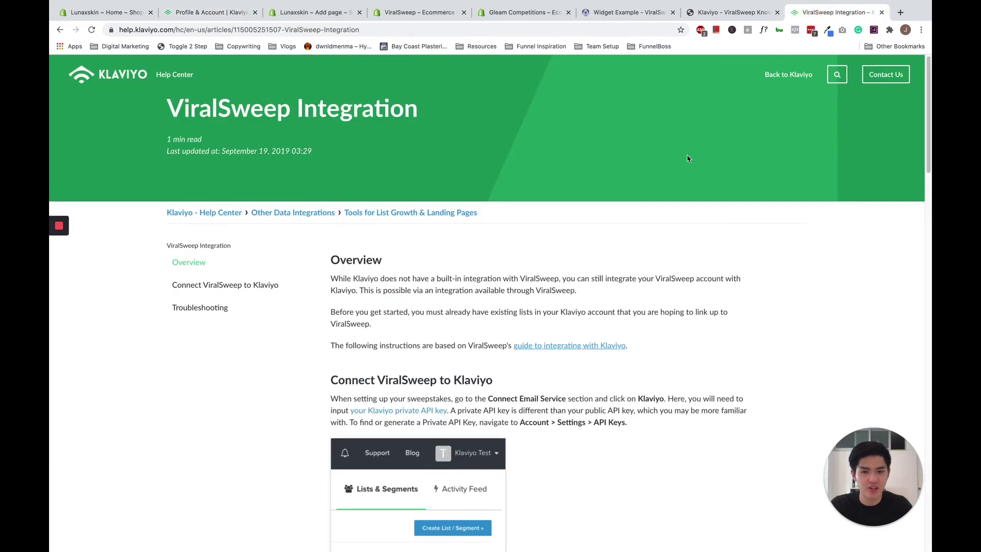
Scroll ViralSweep's Klaviyo guide to its Connect to Klaviyo and Input Credentials steps.
{"action": "left_click", "coordinate": [731, 12]}
{"action": "scroll", "coordinate": [621, 188], "scroll_direction": "down", "scroll_amount": 3}
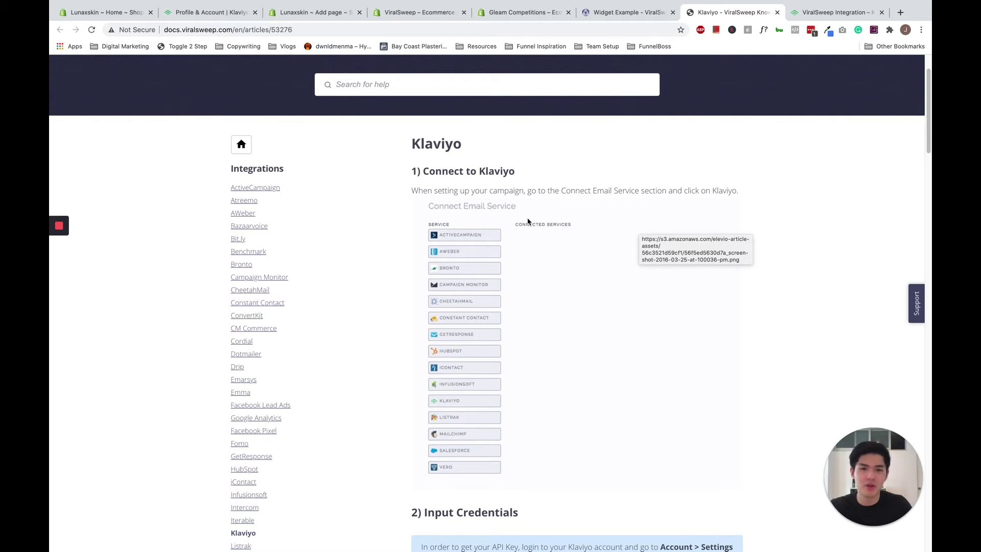
{"action": "scroll", "coordinate": [528, 221], "scroll_direction": "down", "scroll_amount": 5}
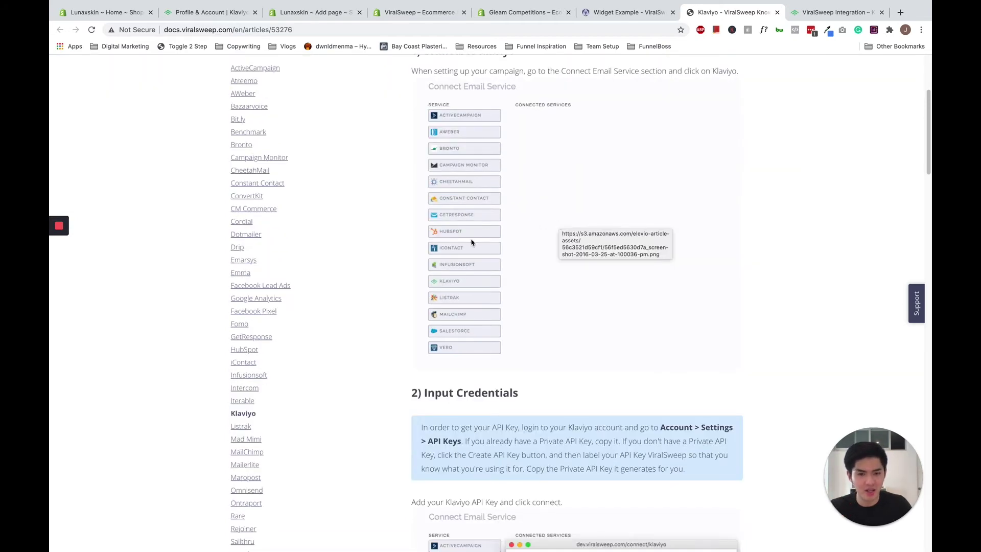
{"action": "scroll", "coordinate": [546, 279], "scroll_direction": "down", "scroll_amount": 7}
{"action": "scroll", "coordinate": [514, 231], "scroll_direction": "up", "scroll_amount": 13}
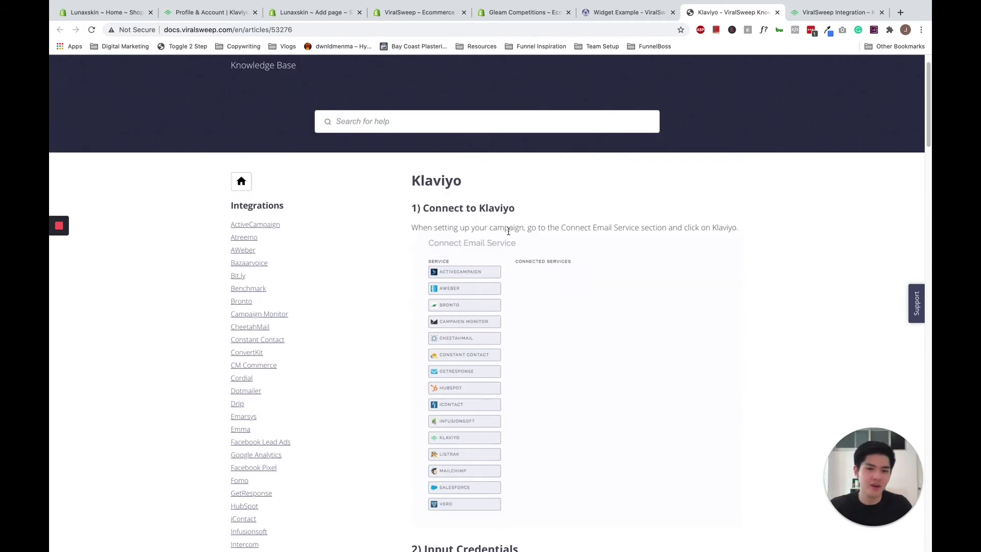
{"action": "scroll", "coordinate": [509, 235], "scroll_direction": "down", "scroll_amount": 3}
{"action": "scroll", "coordinate": [510, 242], "scroll_direction": "down", "scroll_amount": 16}
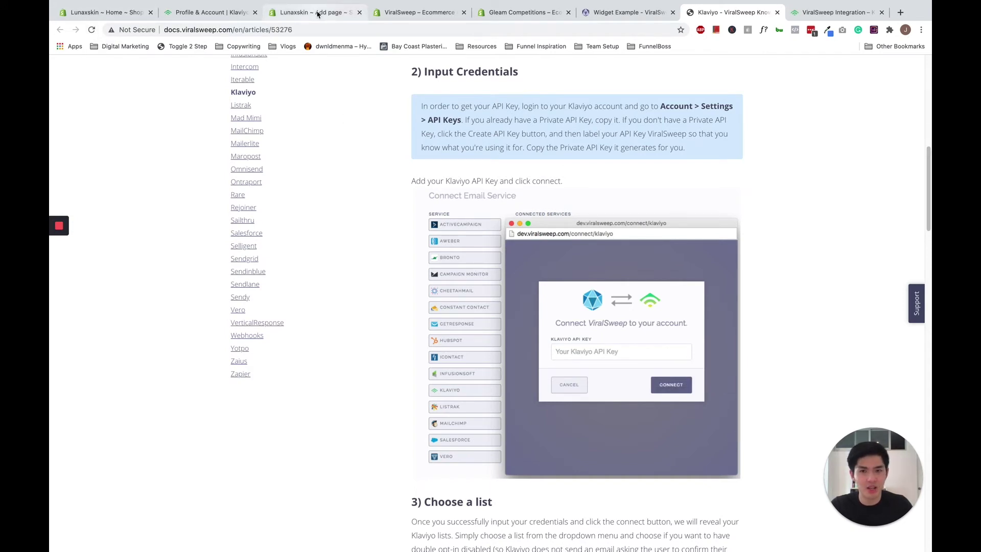
Select the Viralsweeps private API key in Klaviyo, then return to ViralSweep's Input Credentials step.
{"action": "left_click", "coordinate": [234, 13]}
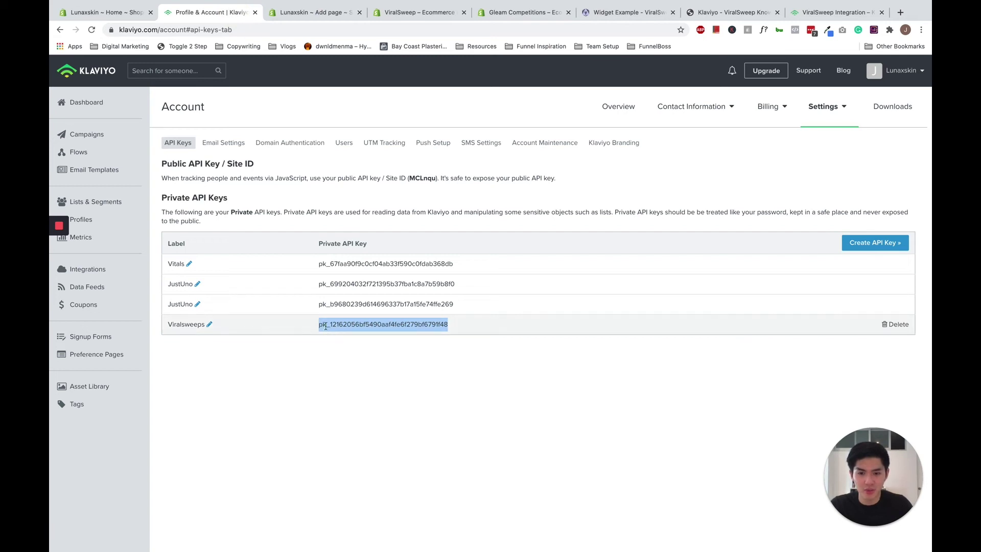
{"action": "left_click", "coordinate": [340, 353]}
{"action": "mouse_move", "coordinate": [319, 325]}
{"action": "left_mouse_down"}
{"action": "mouse_move", "coordinate": [449, 327]}
{"action": "mouse_move", "coordinate": [442, 344]}
{"action": "mouse_move", "coordinate": [339, 324]}
{"action": "mouse_move", "coordinate": [317, 330]}
{"action": "left_mouse_up"}
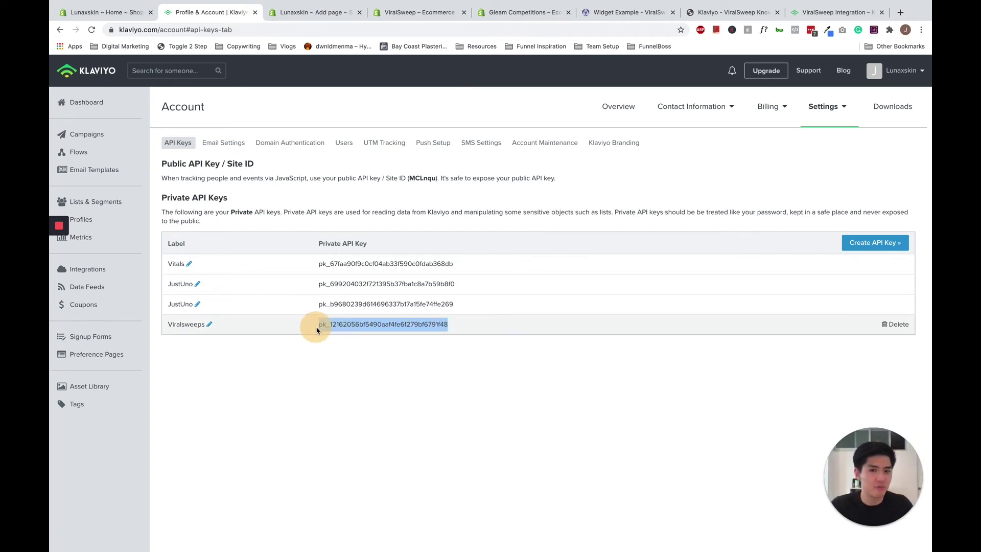
{"action": "left_click", "coordinate": [413, 186]}
{"action": "left_click_drag", "start_coordinate": [315, 323], "coordinate": [448, 325]}
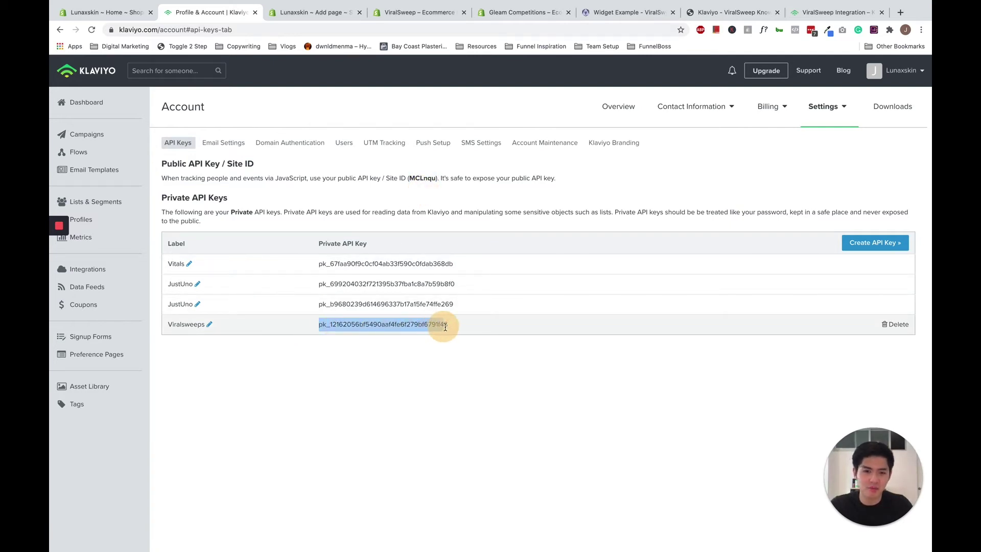
{"action": "left_click", "coordinate": [474, 373]}
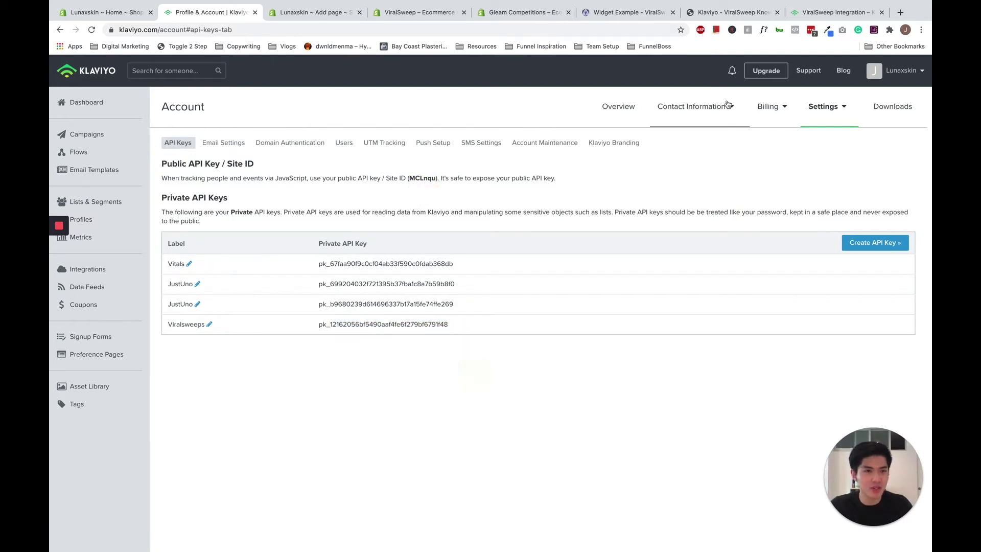
{"action": "left_click", "coordinate": [838, 15]}
{"action": "left_click", "coordinate": [733, 12]}
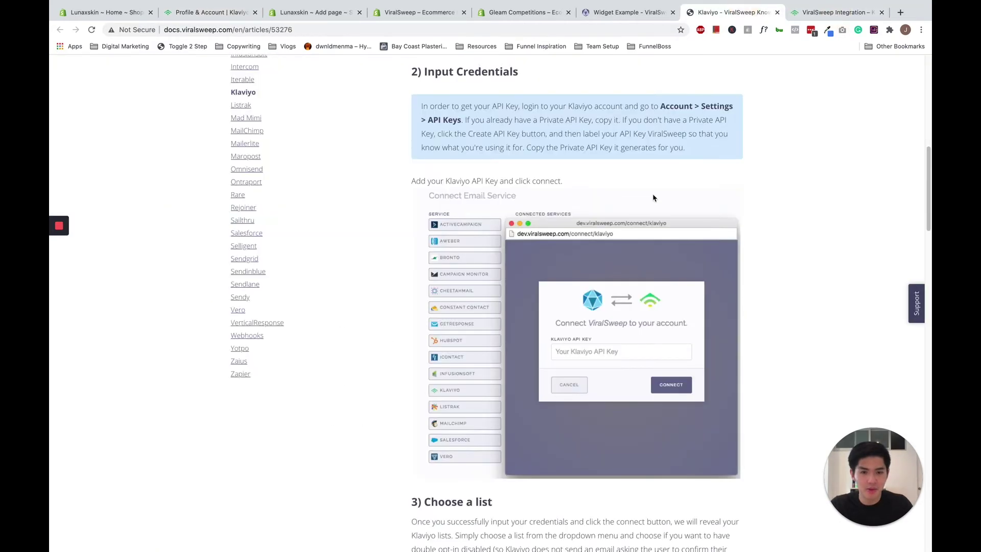
{"action": "scroll", "coordinate": [494, 312], "scroll_direction": "down", "scroll_amount": 2}
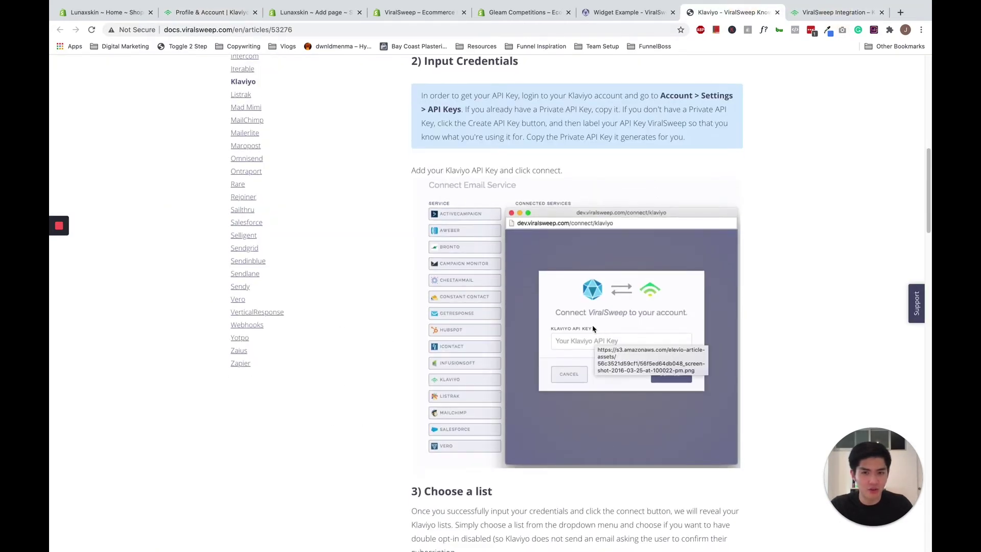
{"action": "scroll", "coordinate": [664, 337], "scroll_direction": "down", "scroll_amount": 1}
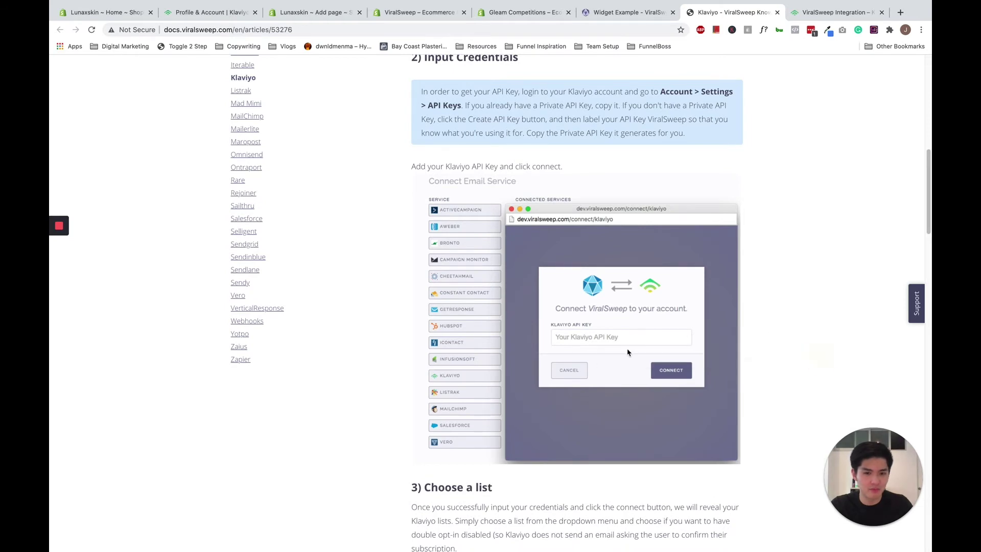
{"action": "scroll", "coordinate": [636, 359], "scroll_direction": "down", "scroll_amount": 3}
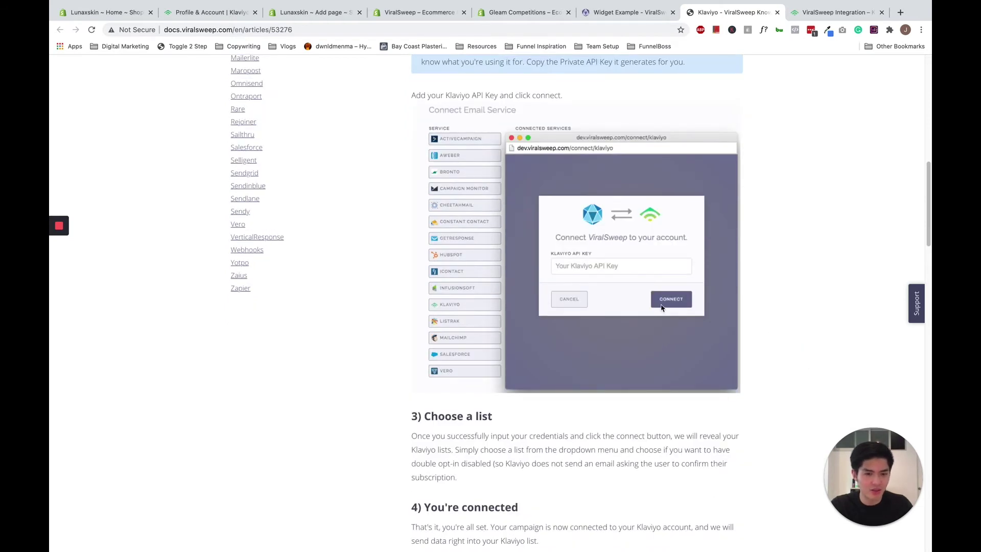
{"action": "scroll", "coordinate": [715, 308], "scroll_direction": "down", "scroll_amount": 1}
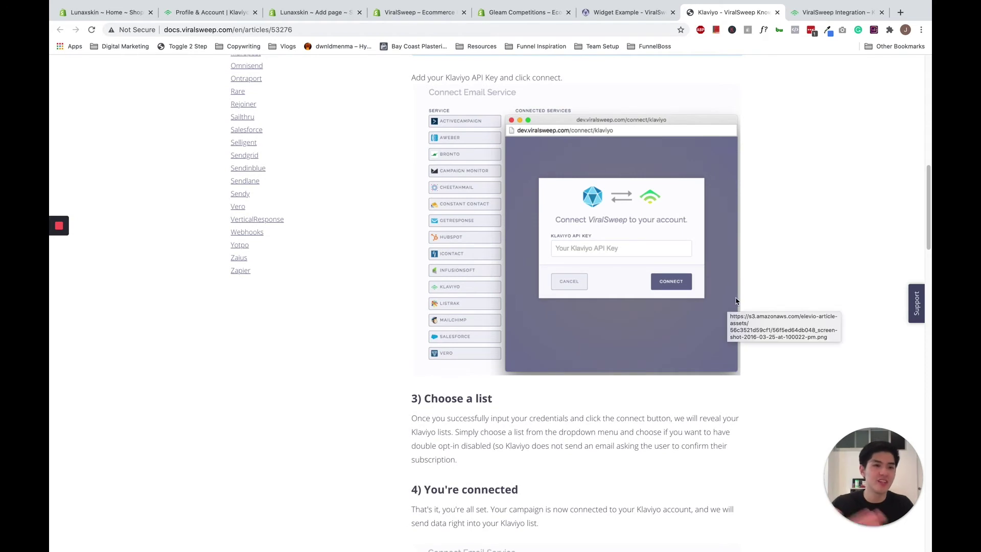
{"action": "scroll", "coordinate": [738, 297], "scroll_direction": "down", "scroll_amount": 1}
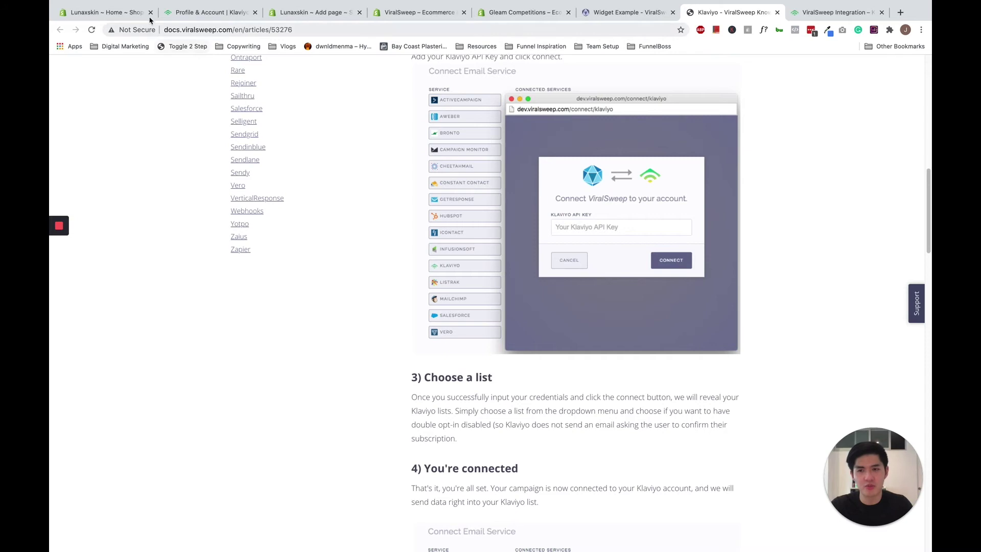
Check Klaviyo's Lists & Segments for Competition Signups, then return to ViralSweep's Choose a list step.
{"action": "left_click", "coordinate": [198, 20]}
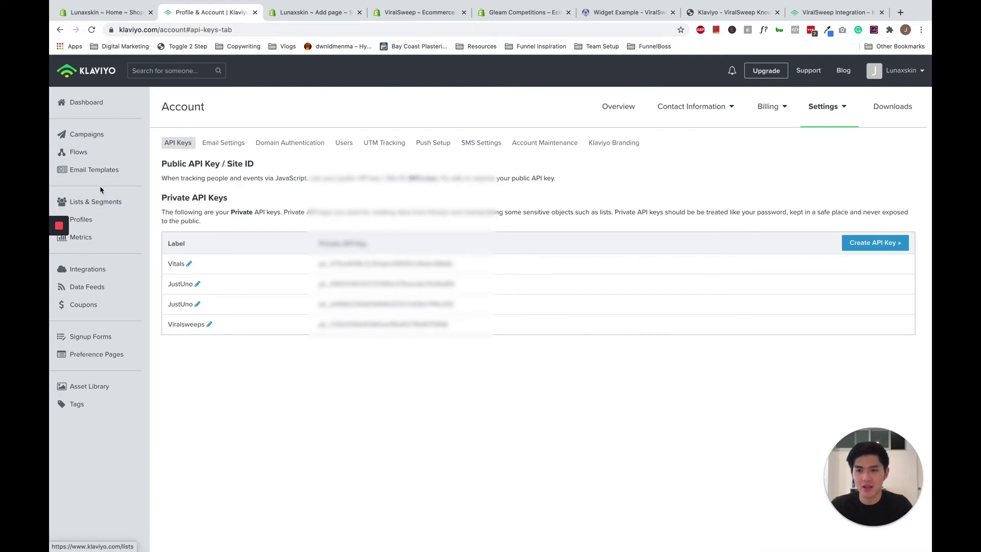
{"action": "left_click", "coordinate": [94, 202]}
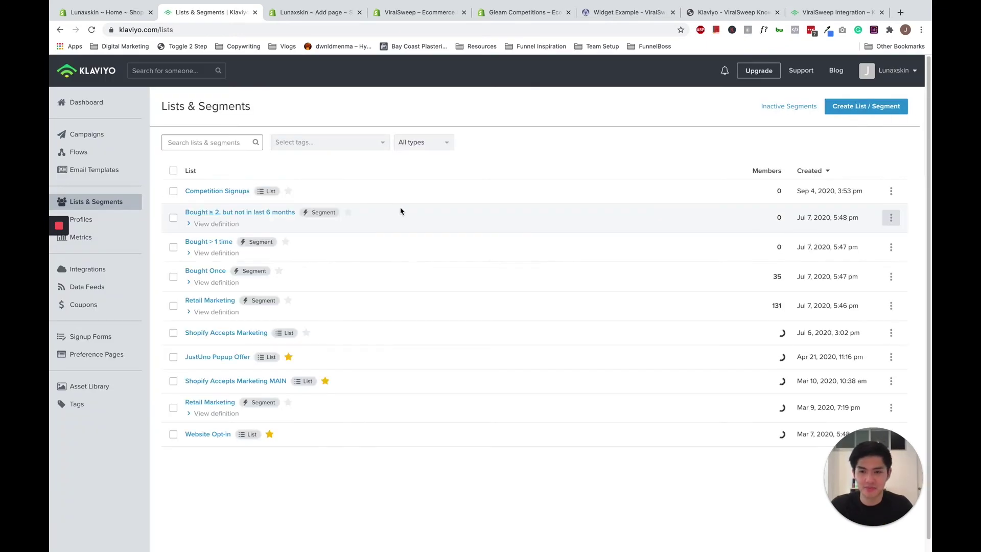
{"action": "left_click", "coordinate": [831, 12]}
Read ViralSweep's "4) You're connected" step and FAQ, then return to Klaviyo's Lists & Segments.
{"action": "left_click", "coordinate": [733, 13]}
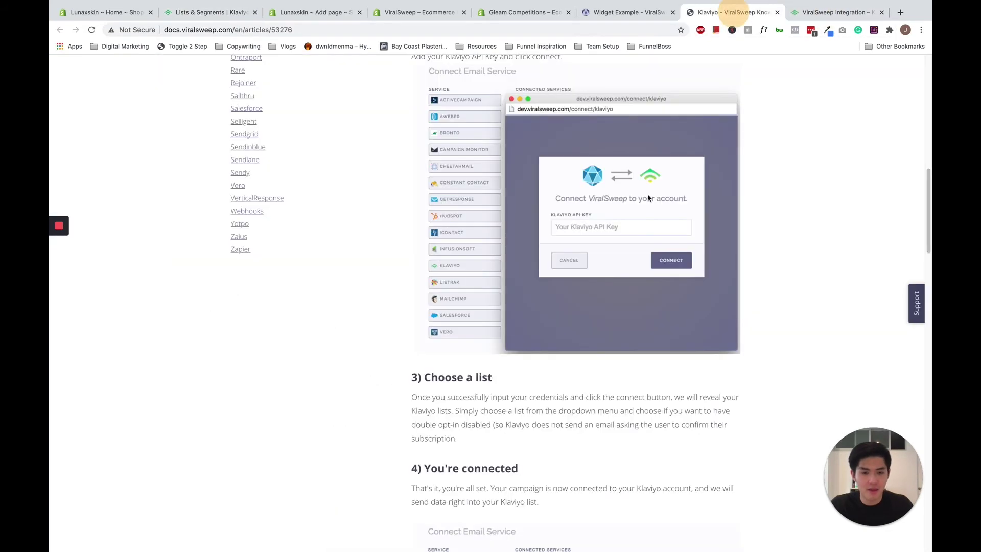
{"action": "scroll", "coordinate": [642, 206], "scroll_direction": "down", "scroll_amount": 6}
{"action": "scroll", "coordinate": [613, 225], "scroll_direction": "down", "scroll_amount": 1}
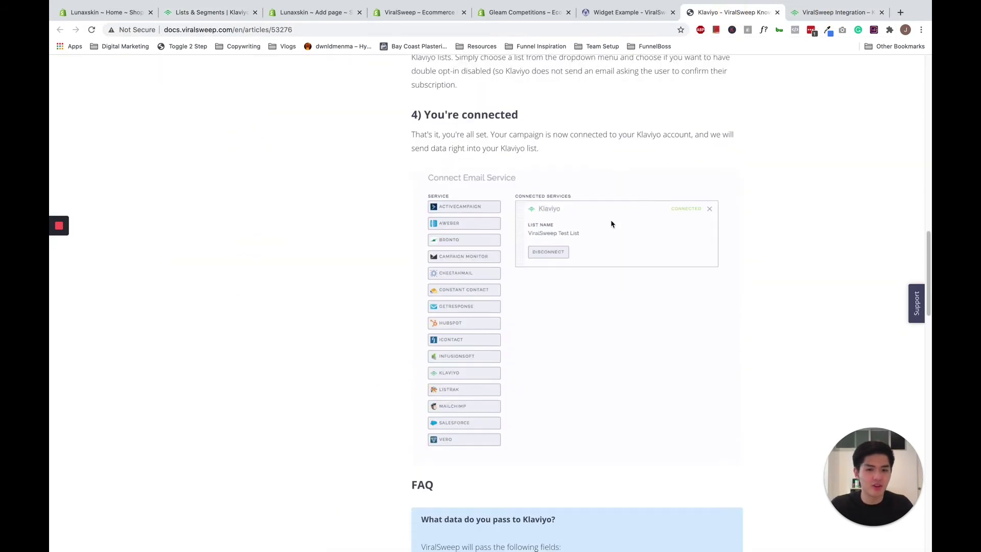
{"action": "left_click", "coordinate": [209, 13]}
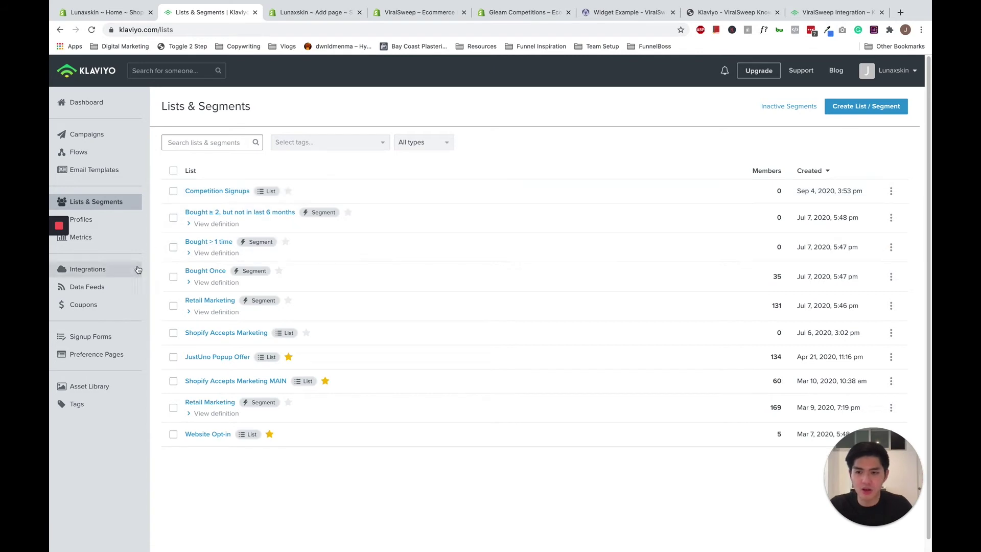
From Signup Forms, build a Join the club - Black embed form with Competition Signups as subscribe list.
{"action": "left_click", "coordinate": [110, 338]}
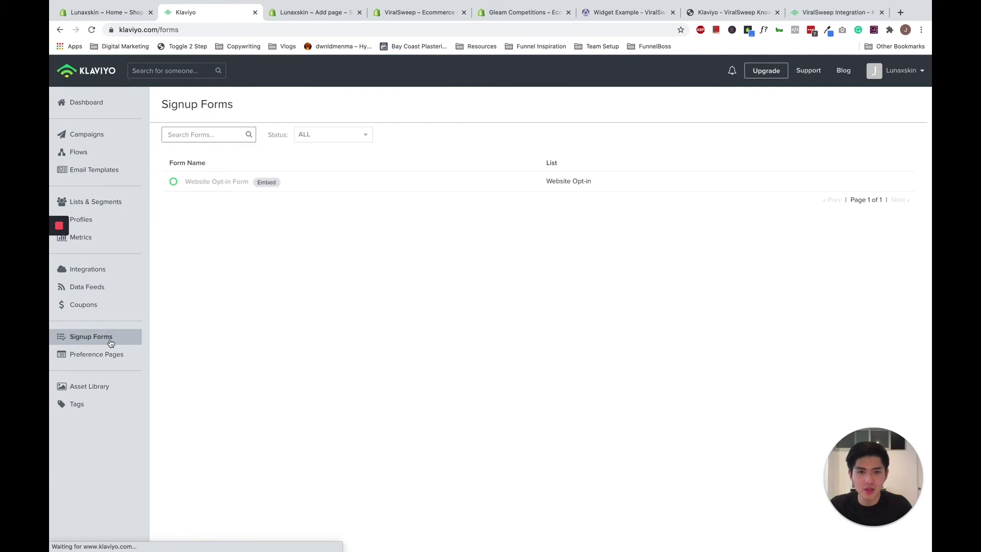
{"action": "left_click", "coordinate": [868, 105]}
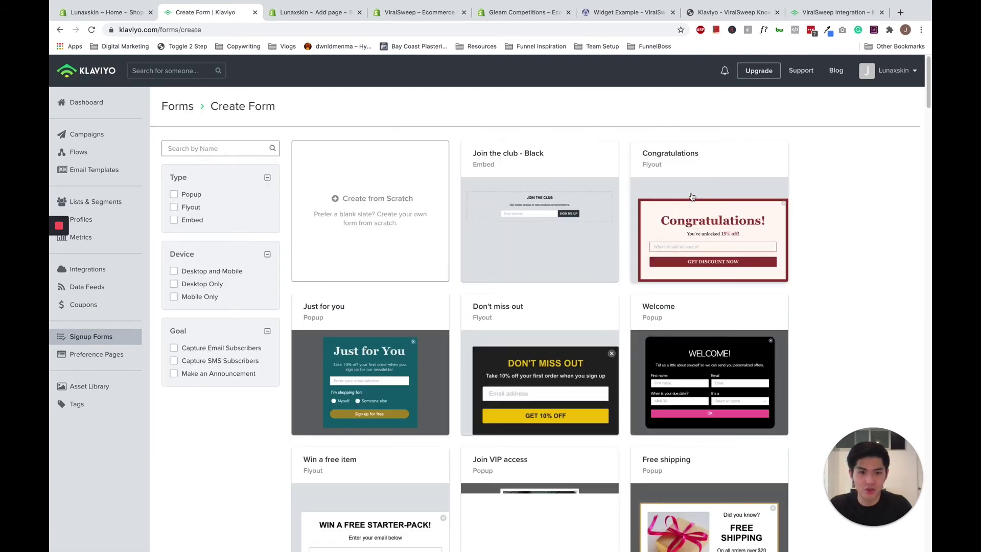
{"action": "left_click", "coordinate": [554, 220]}
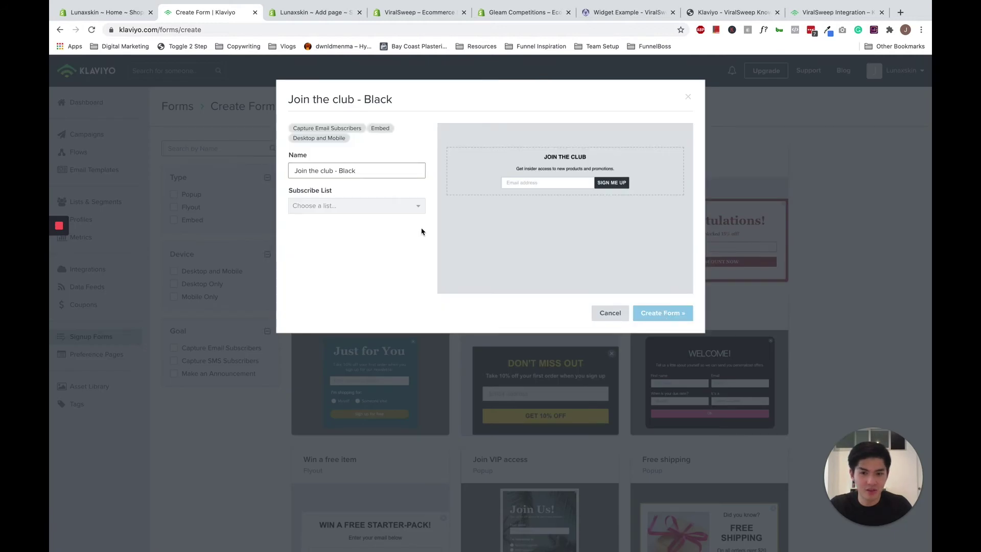
{"action": "left_click", "coordinate": [364, 208]}
{"action": "left_click", "coordinate": [365, 209]}
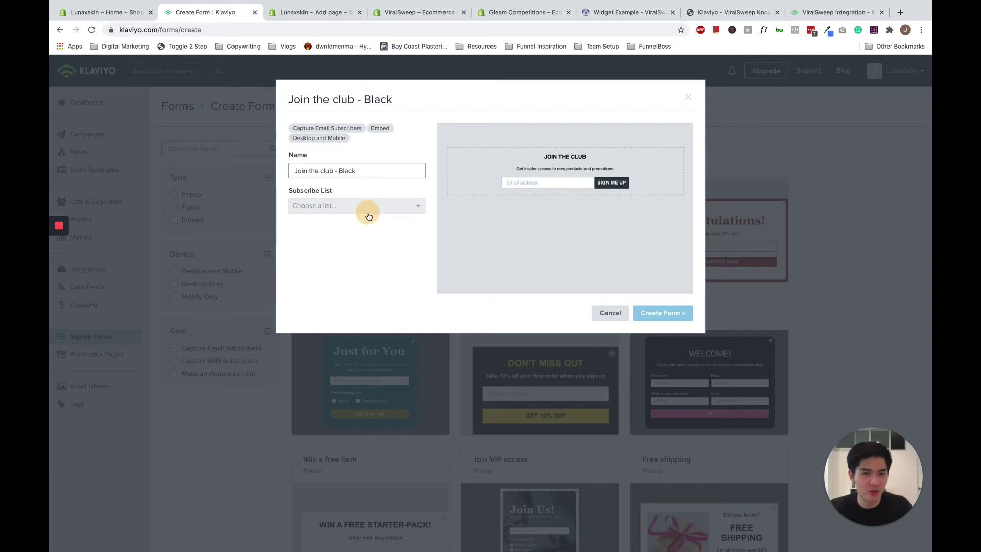
{"action": "left_click", "coordinate": [366, 210]}
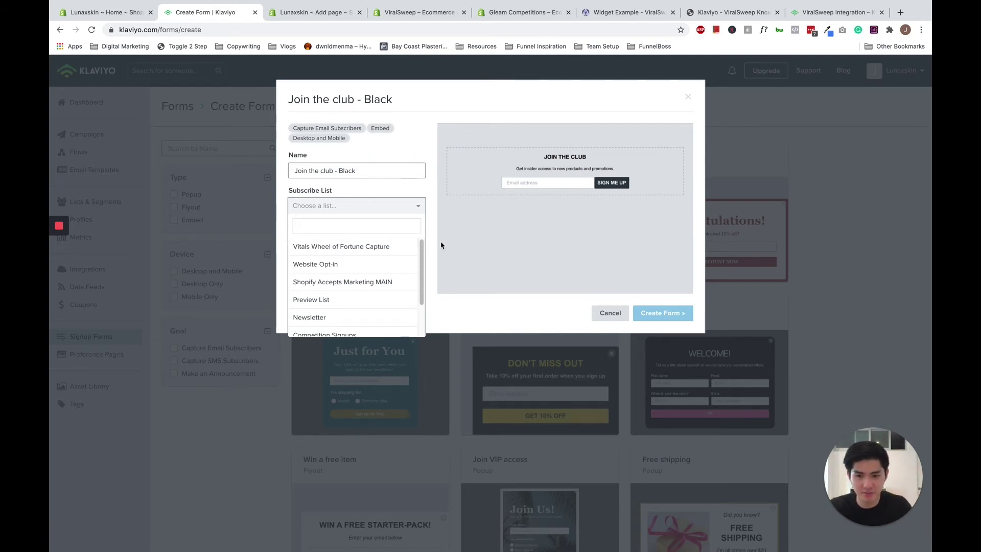
{"action": "scroll", "coordinate": [393, 271], "scroll_direction": "down", "scroll_amount": 1}
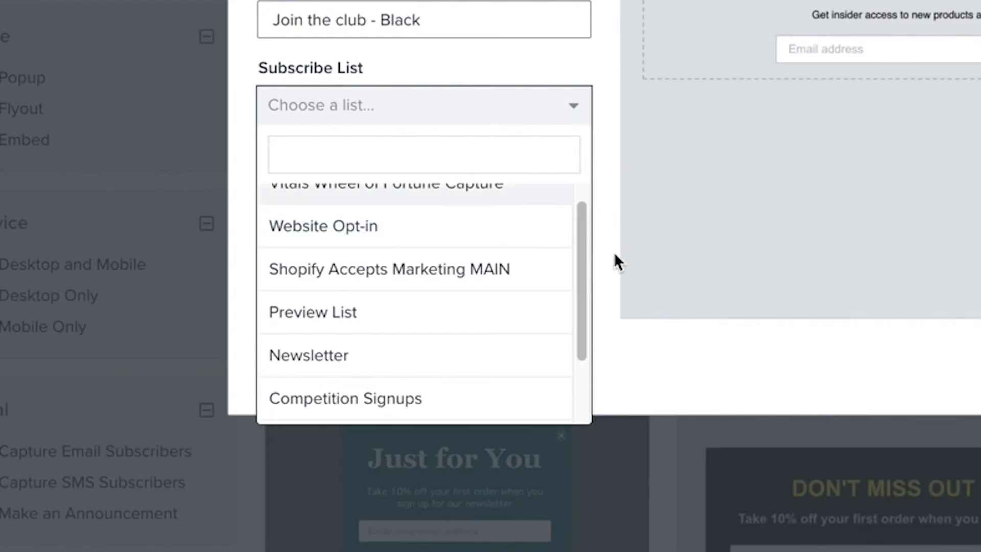
{"action": "left_click", "coordinate": [324, 406]}
{"action": "left_click", "coordinate": [657, 319]}
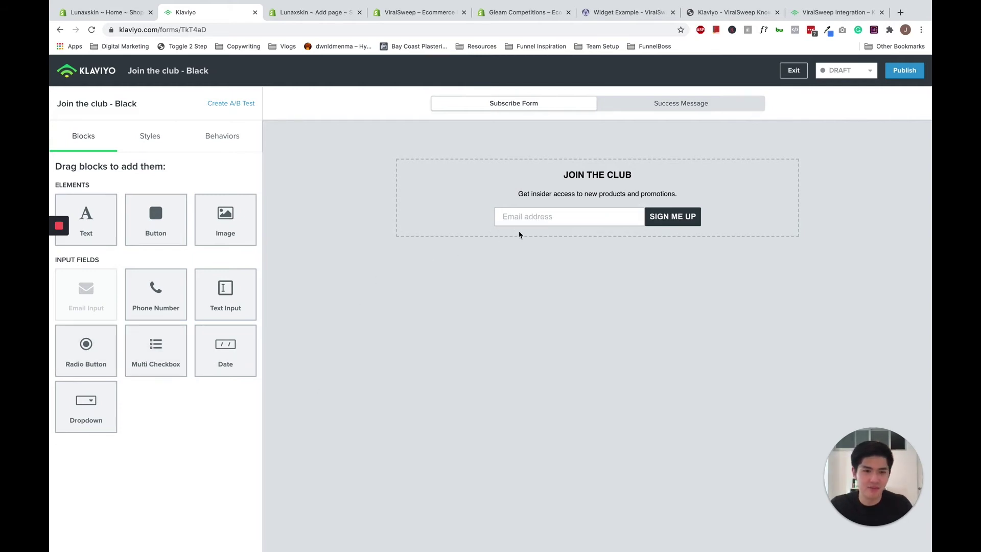
Review the Join the club - Black form's Styles and Behaviors settings, including embed code and targeting.
{"action": "left_click", "coordinate": [153, 137]}
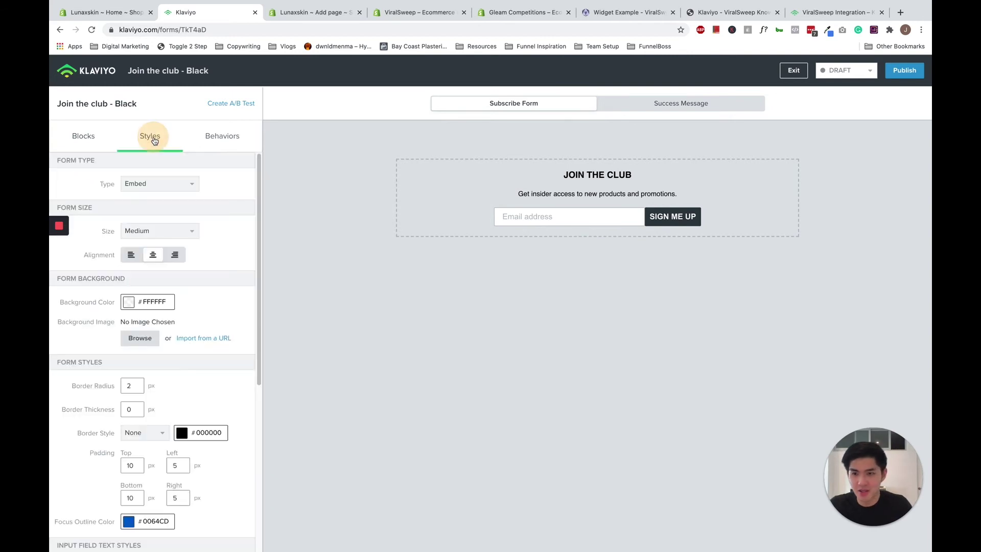
{"action": "scroll", "coordinate": [223, 207], "scroll_direction": "down", "scroll_amount": 5}
{"action": "scroll", "coordinate": [223, 206], "scroll_direction": "up", "scroll_amount": 5}
{"action": "left_click", "coordinate": [225, 137]}
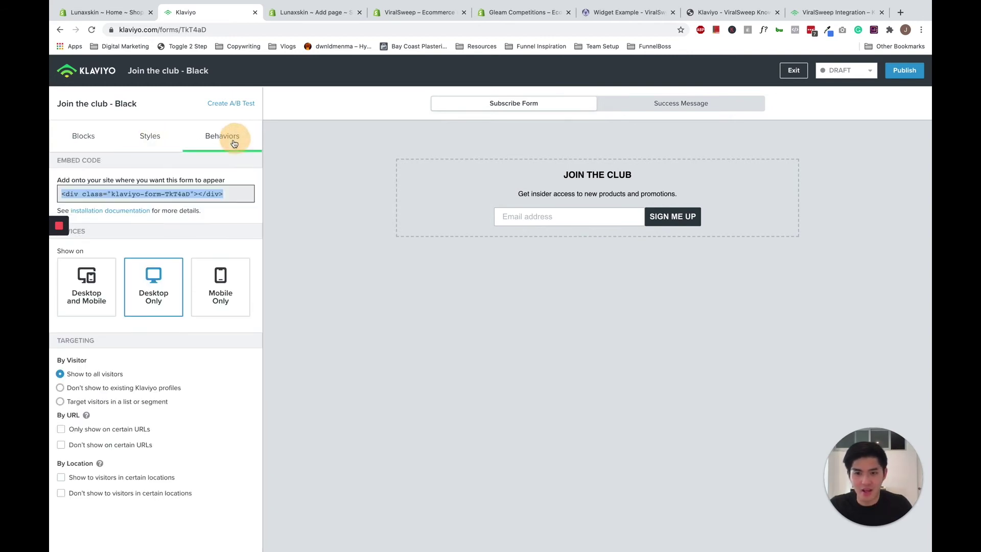
{"action": "left_click", "coordinate": [84, 149]}
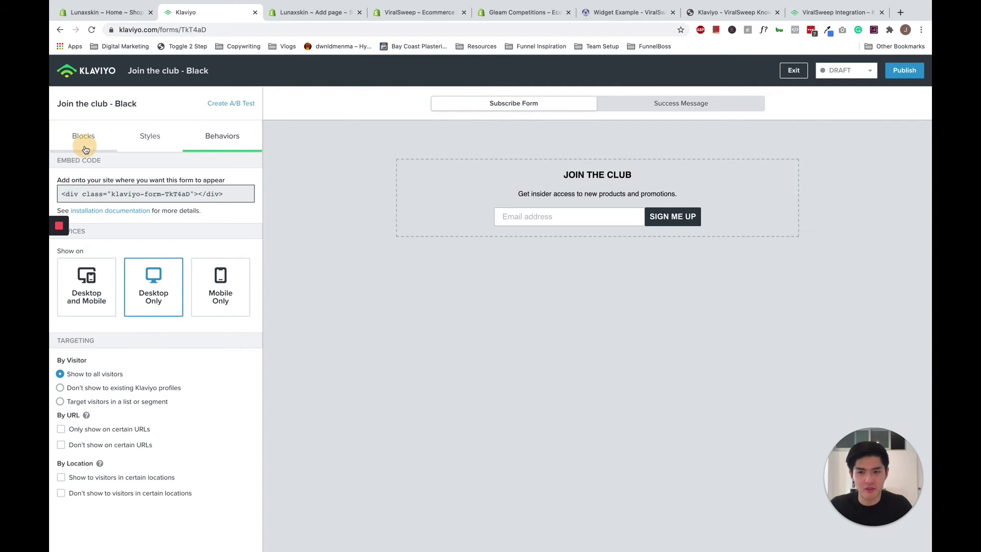
{"action": "left_click", "coordinate": [149, 141]}
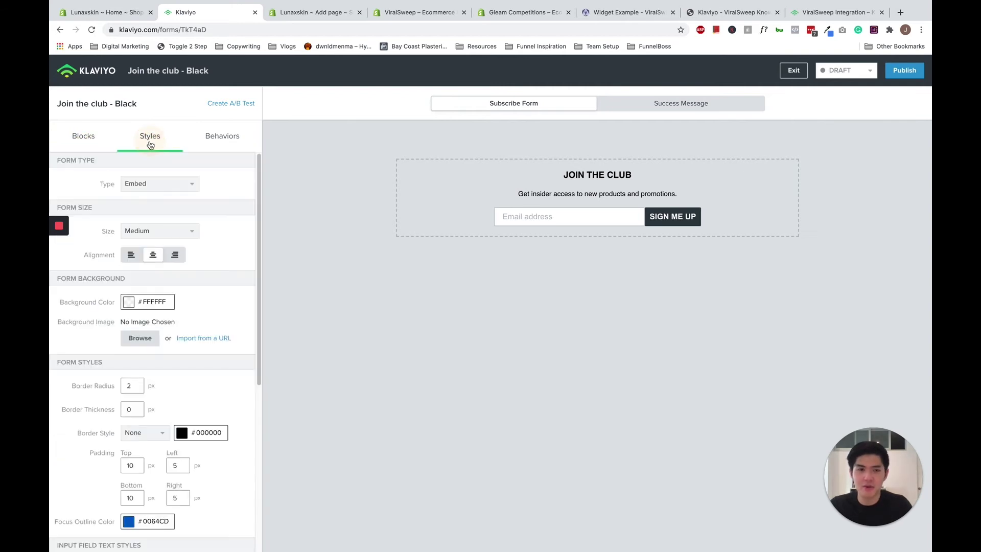
Switch the form from Draft to Live, copy its embed code, and publish it.
{"action": "left_click", "coordinate": [840, 71]}
{"action": "left_click", "coordinate": [841, 105]}
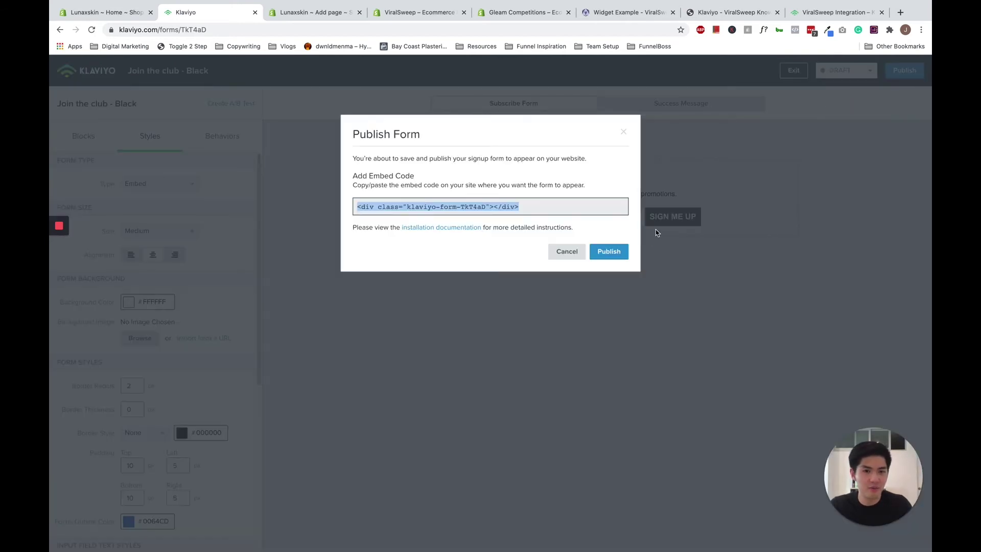
{"action": "right_click", "coordinate": [424, 208]}
{"action": "left_click", "coordinate": [442, 227]}
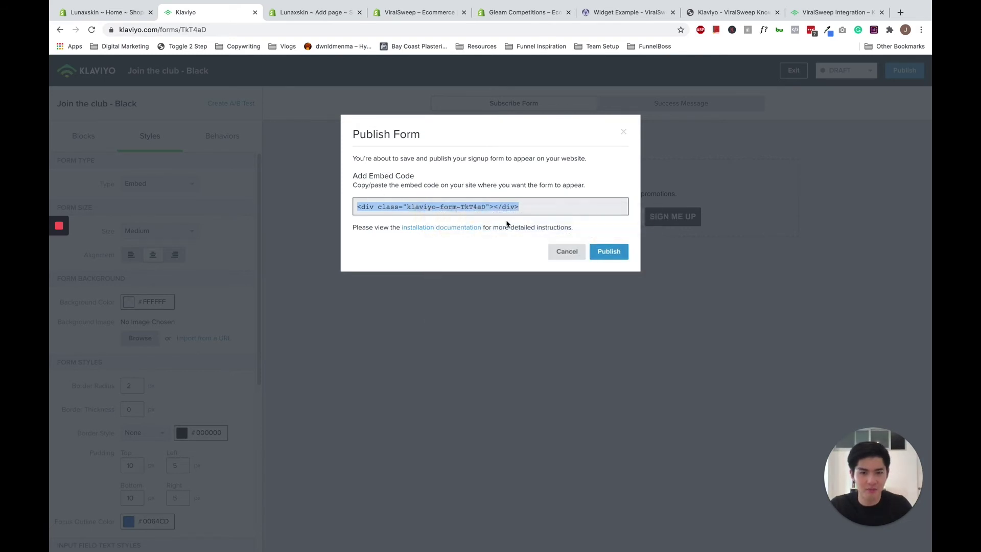
{"action": "left_click", "coordinate": [608, 252]}
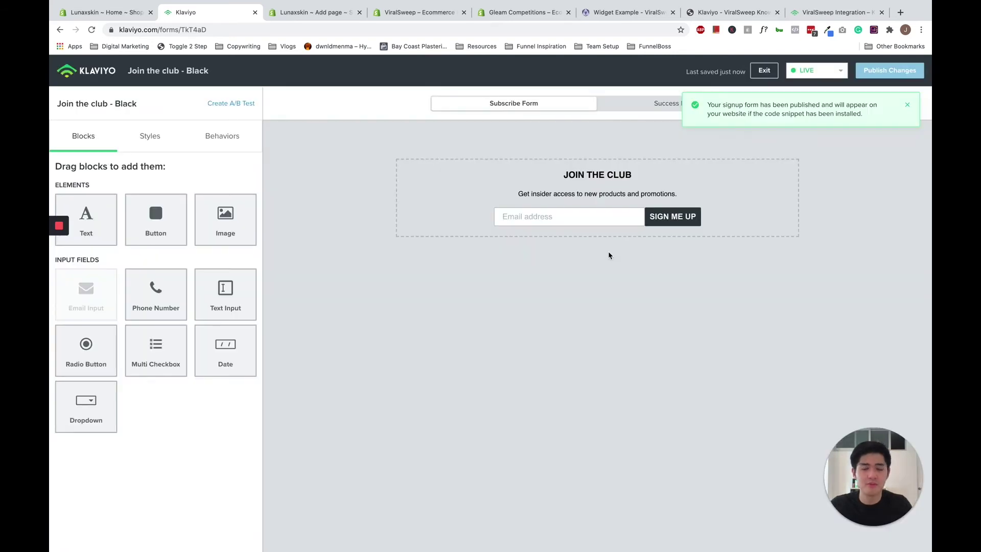
{"action": "left_click", "coordinate": [94, 72]}
Show the Shopify Competition Page content as HTML source, after glancing at the ViralSweep example.
{"action": "left_click", "coordinate": [317, 19]}
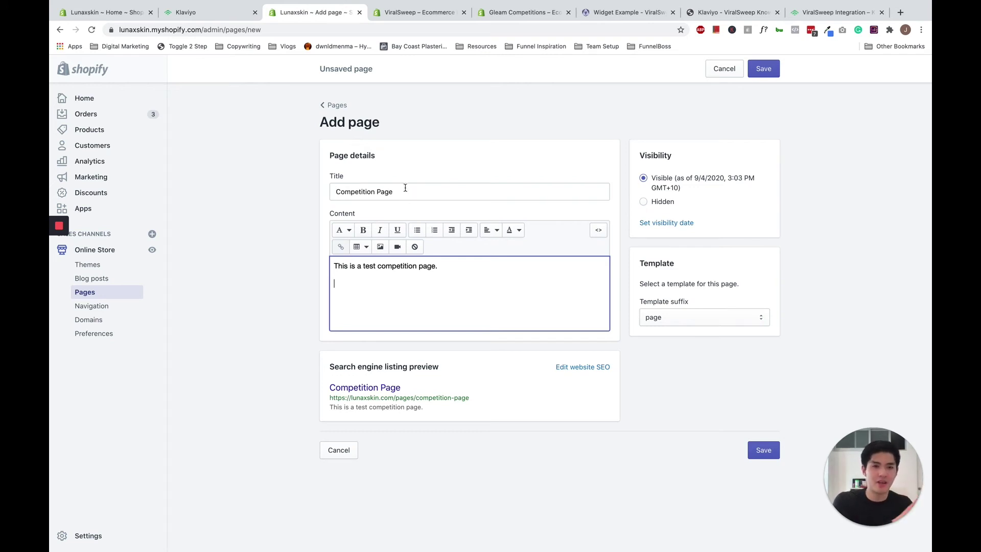
{"action": "left_click", "coordinate": [614, 12]}
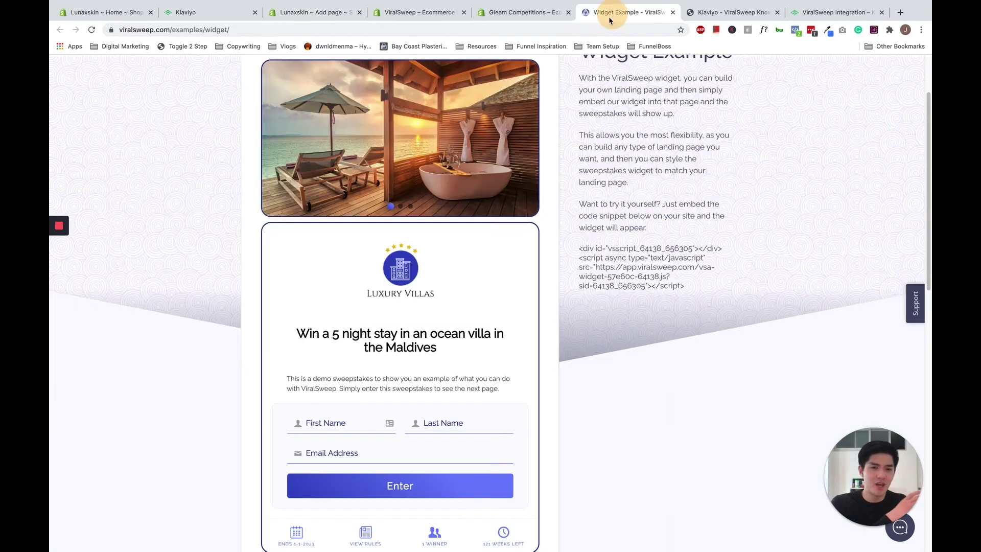
{"action": "left_click", "coordinate": [332, 15]}
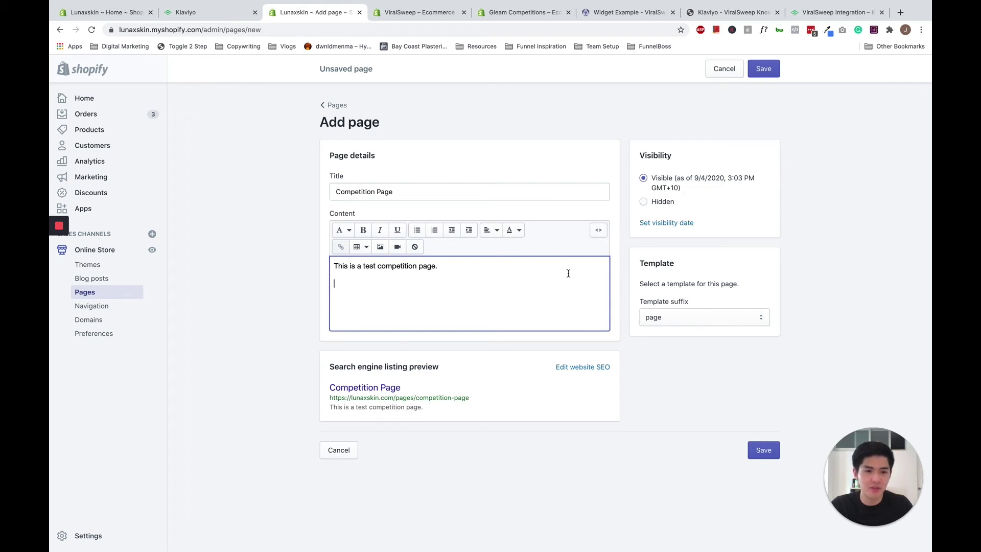
{"action": "left_click", "coordinate": [597, 231]}
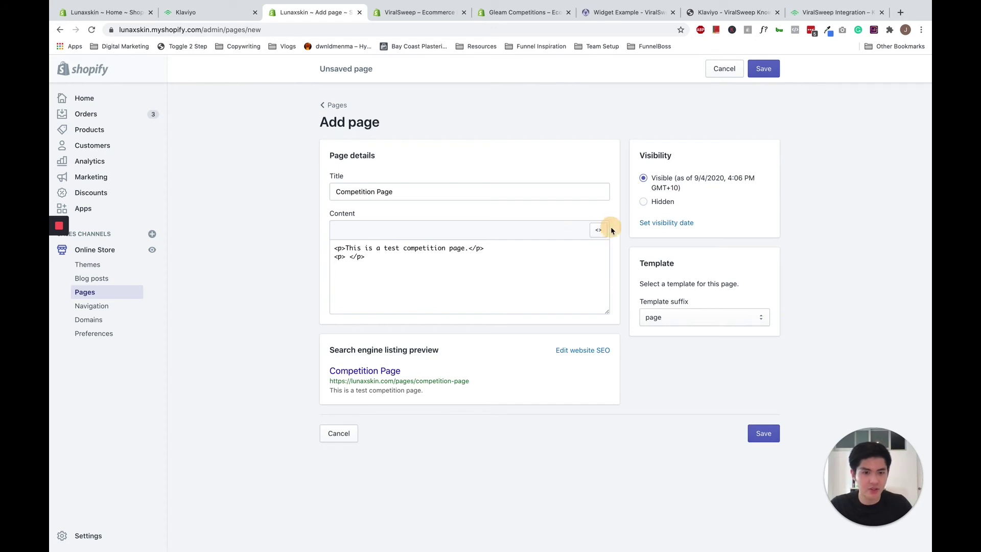
{"action": "left_click", "coordinate": [597, 230]}
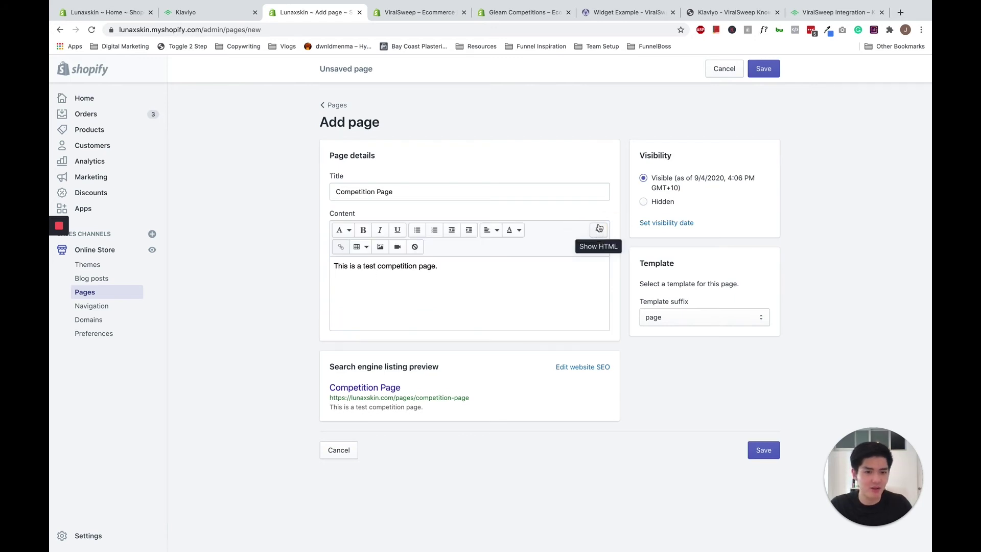
{"action": "left_click", "coordinate": [597, 230]}
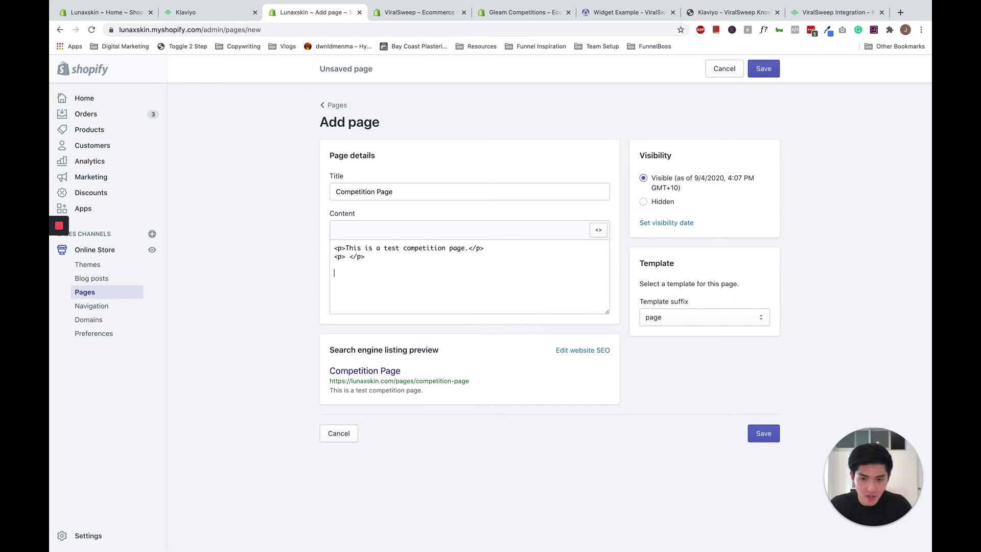
Paste the Klaviyo form embed code below the existing text, save the page, and view it on the store.
{"action": "key", "text": "Return"}
{"action": "key", "text": "Return"}
{"action": "key", "text": "super+v"}
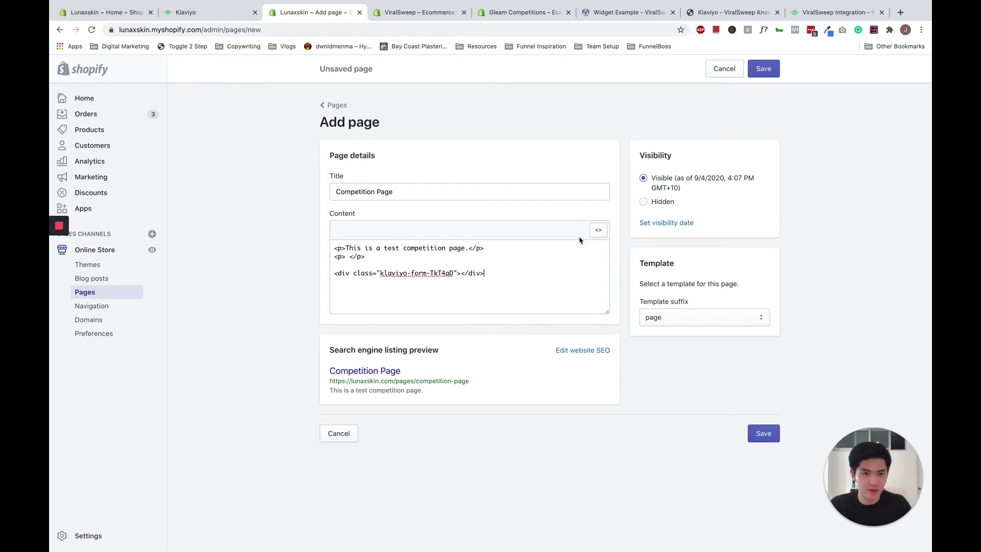
{"action": "left_click", "coordinate": [598, 230]}
{"action": "left_click", "coordinate": [761, 72]}
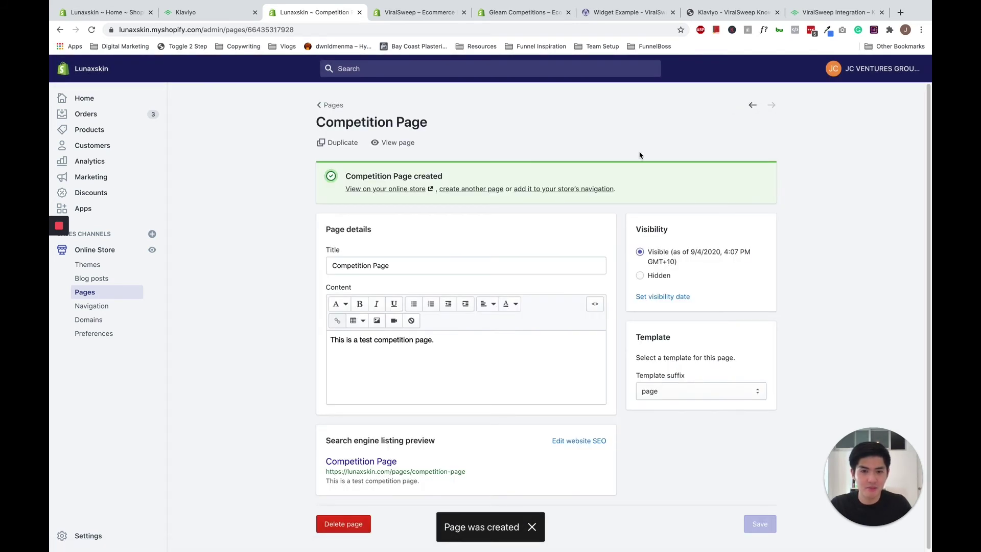
{"action": "left_click", "coordinate": [398, 190]}
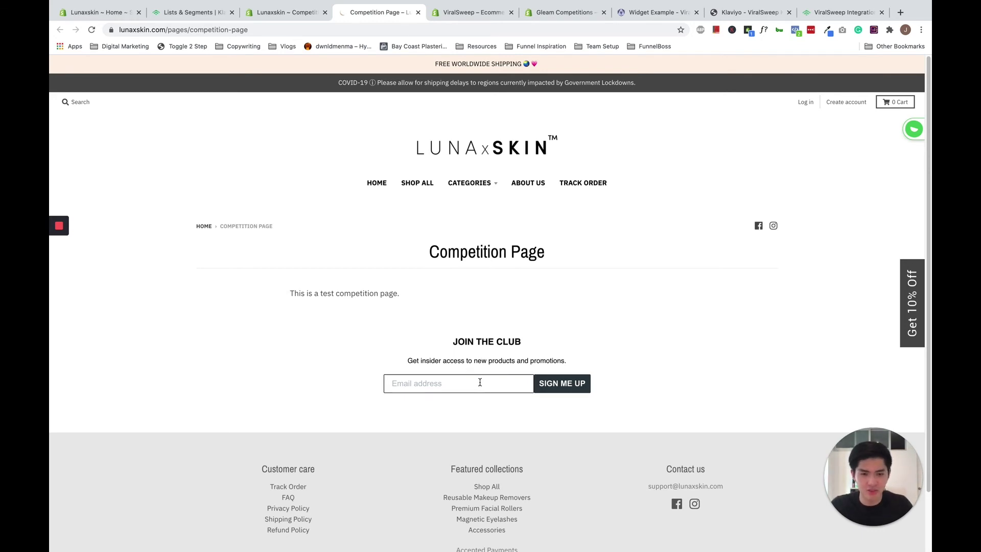
Submit a test email address through the Join the Club form and confirm the 'Thanks for subscribing!' message.
{"action": "left_click", "coordinate": [448, 387]}
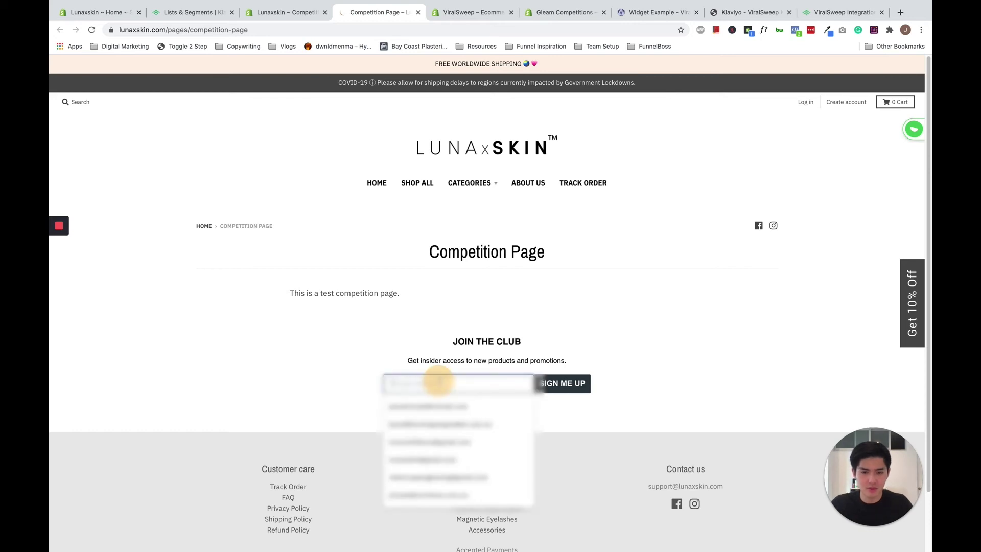
{"action": "type", "text": "test"}
{"action": "key", "text": "BackSpace"}
{"action": "key", "text": "BackSpace"}
{"action": "key", "text": "BackSpace"}
{"action": "key", "text": "BackSpace"}
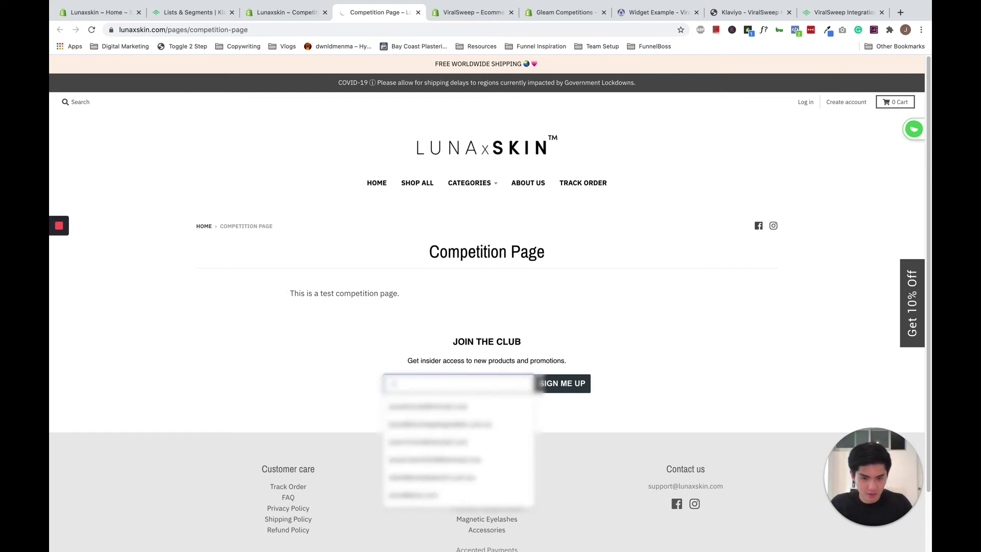
{"action": "type", "text": "tes"}
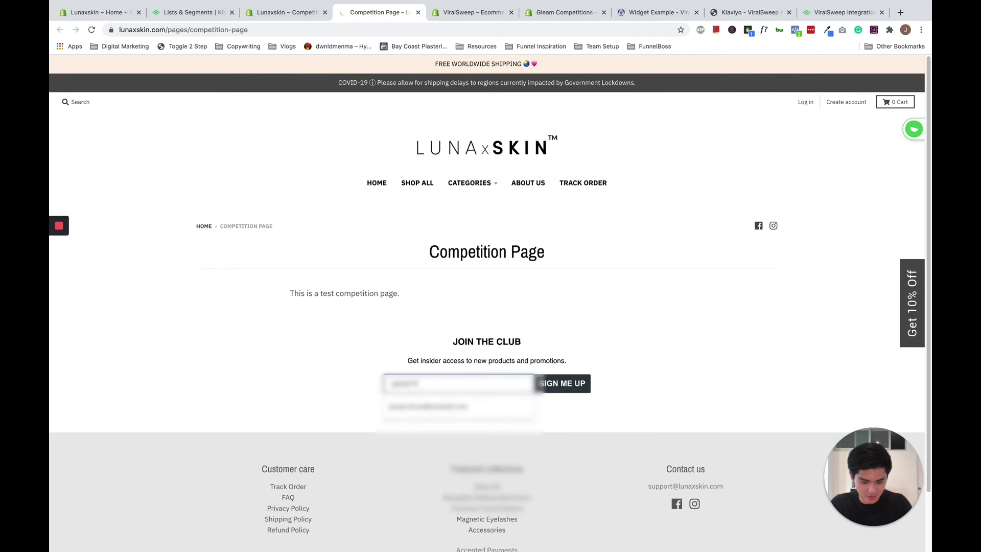
{"action": "type", "text": "t123@test.co"}
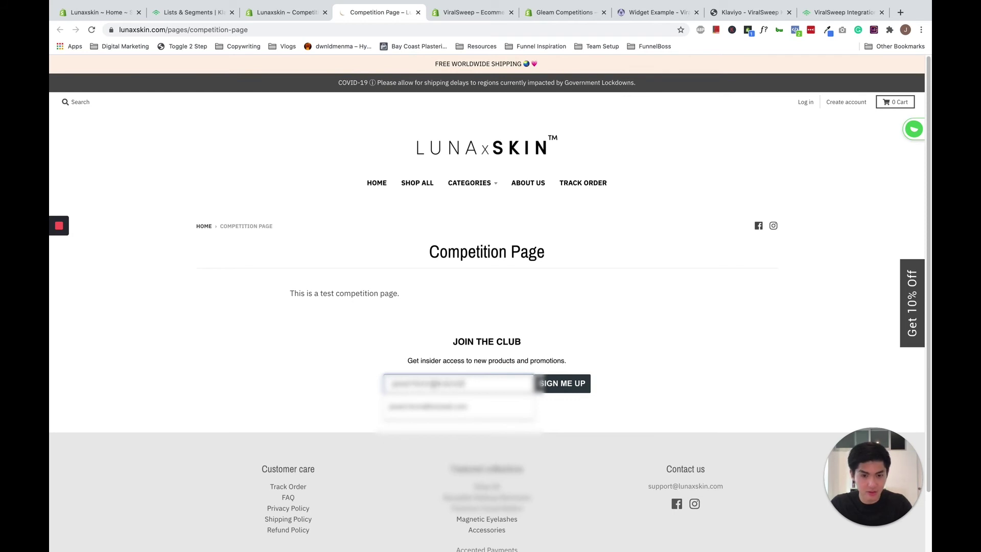
{"action": "type", "text": ".com"}
{"action": "left_click", "coordinate": [520, 416]}
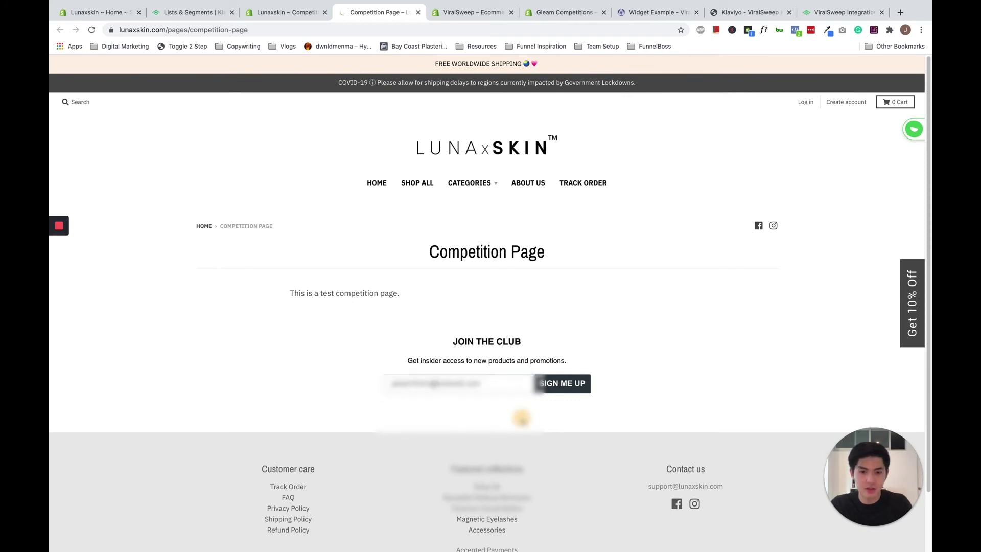
{"action": "left_click", "coordinate": [559, 389]}
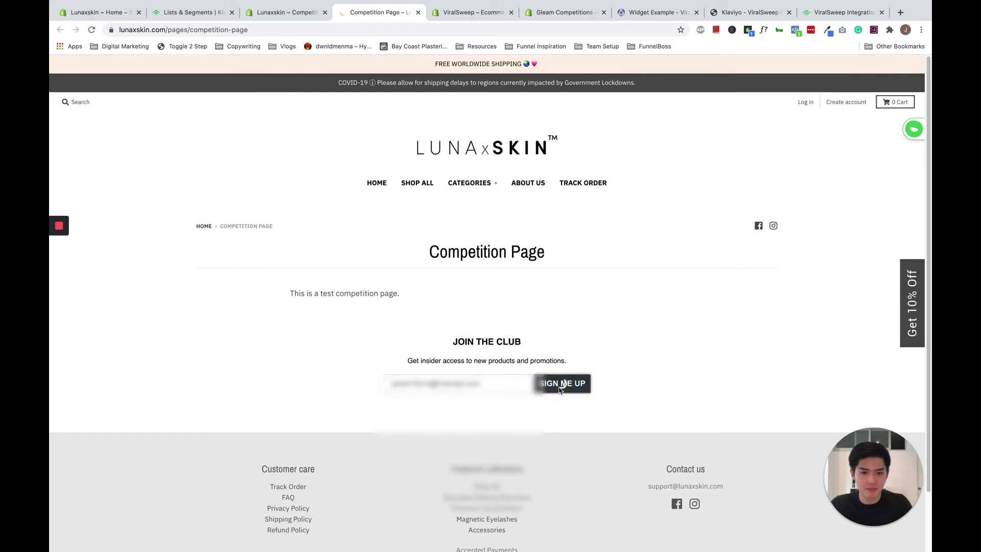
{"action": "left_click_drag", "start_coordinate": [405, 344], "coordinate": [580, 363]}
{"action": "left_click", "coordinate": [581, 364]}
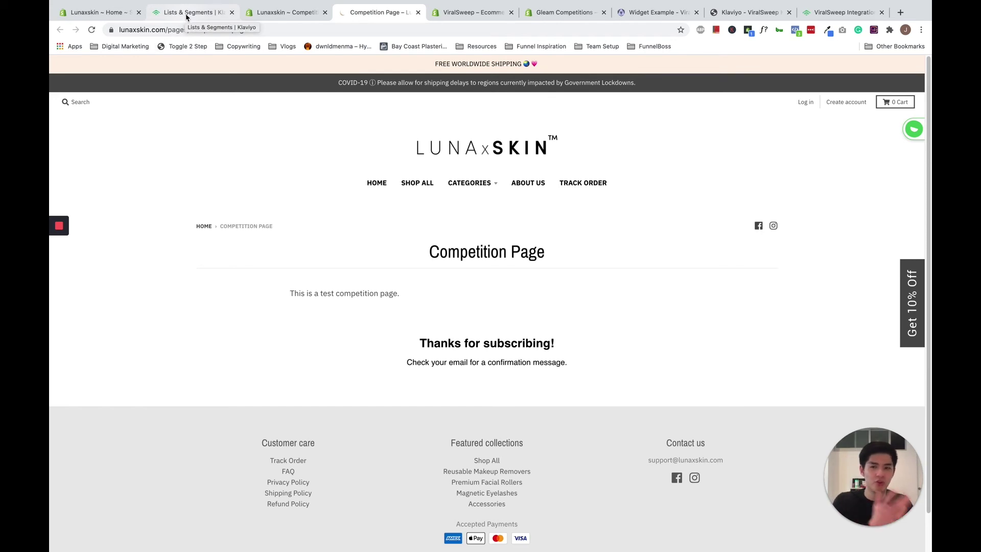
Confirm the Competition Signups list shows 1 member, then go to the Flows page.
{"action": "left_click", "coordinate": [187, 17]}
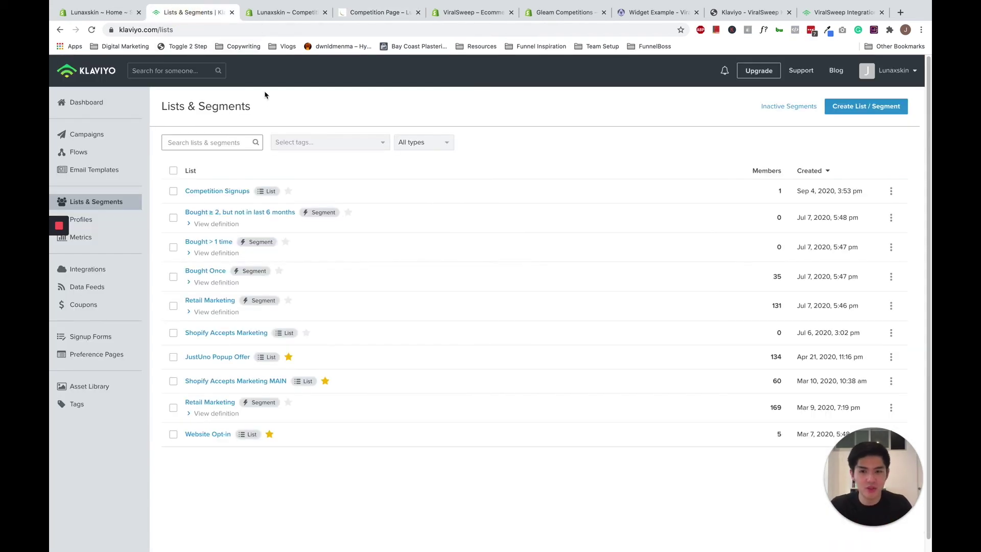
{"action": "left_click", "coordinate": [222, 193]}
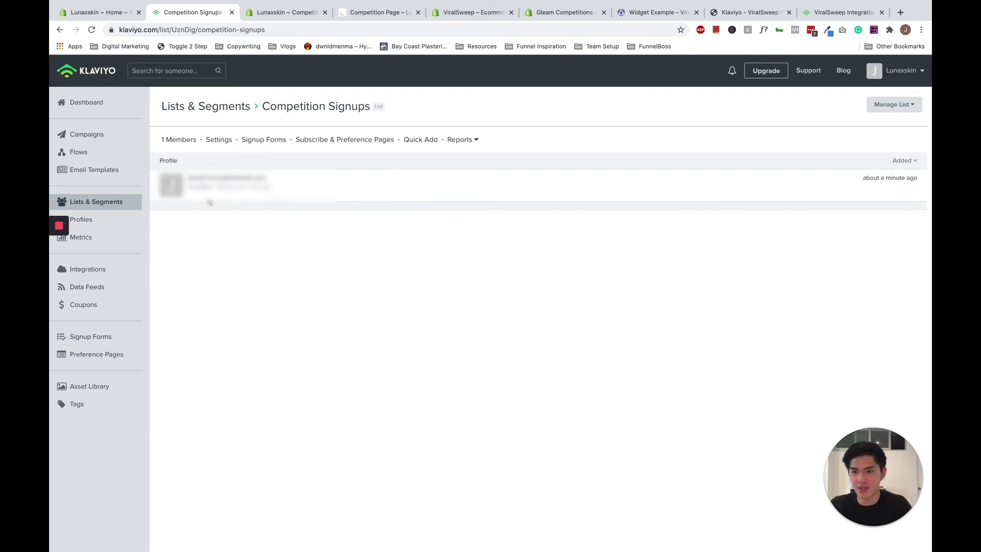
{"action": "left_click", "coordinate": [113, 158]}
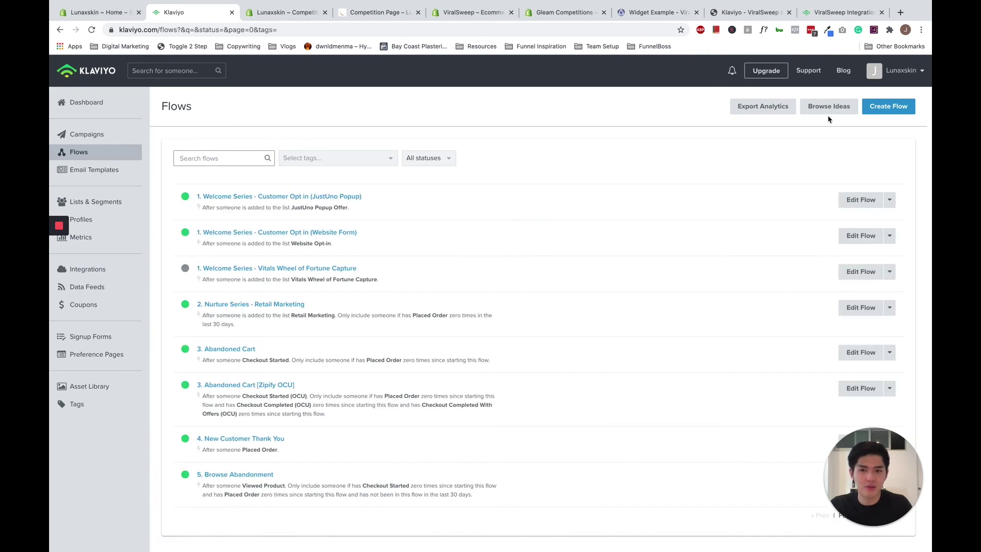
Create a flow from scratch named 'Competition Nurture Series'.
{"action": "left_click", "coordinate": [898, 111]}
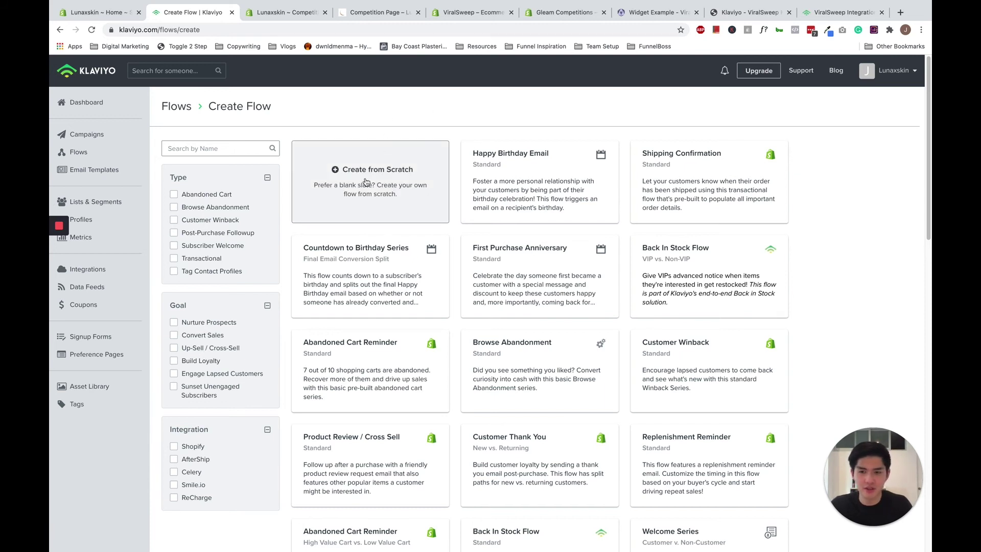
{"action": "left_click", "coordinate": [340, 173]}
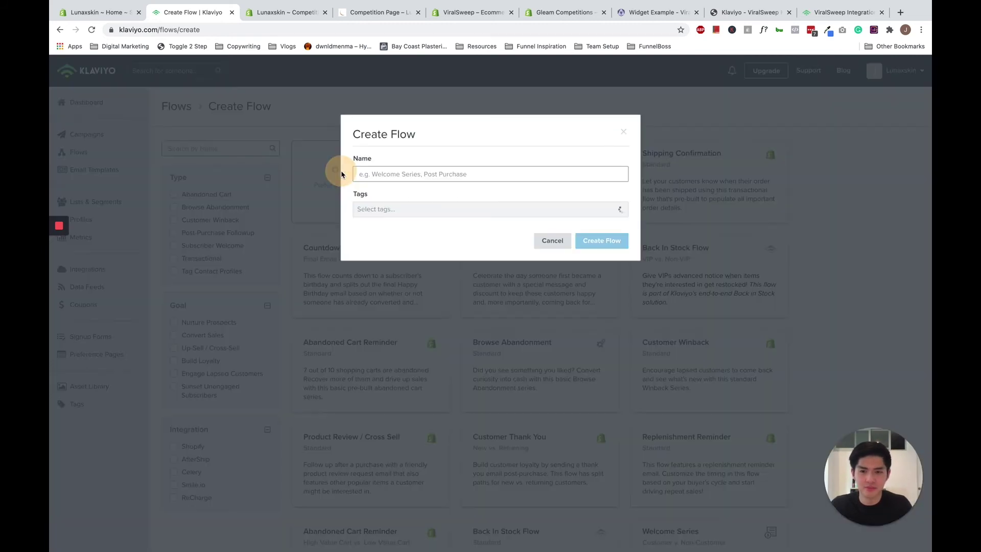
{"action": "left_click", "coordinate": [409, 168]}
{"action": "type", "text": "Competit"}
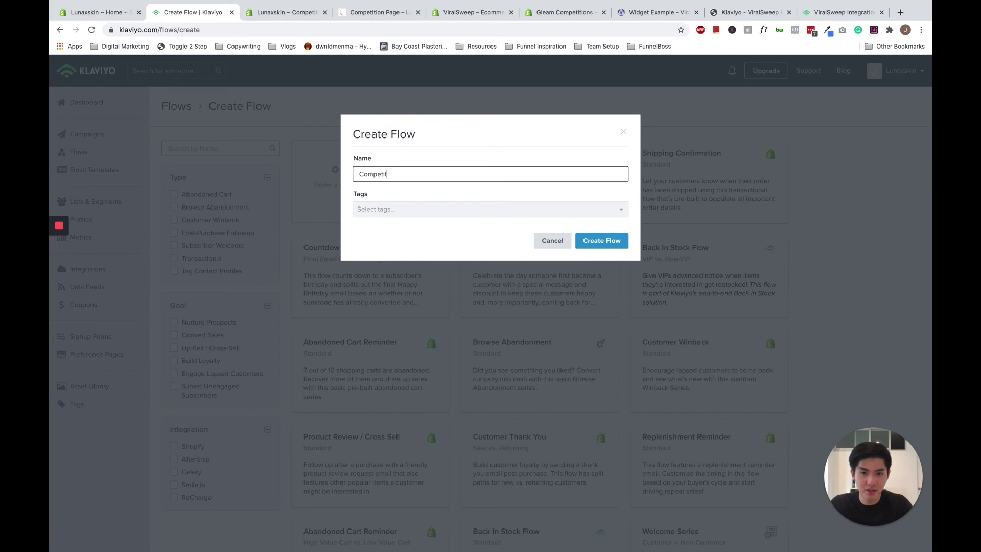
{"action": "type", "text": "ion Nurture "}
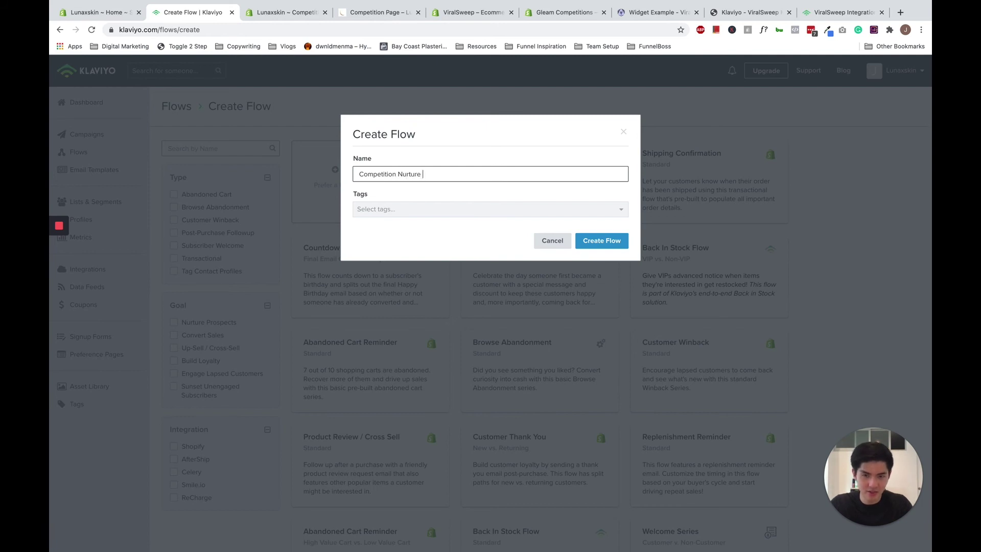
{"action": "type", "text": "Seri"}
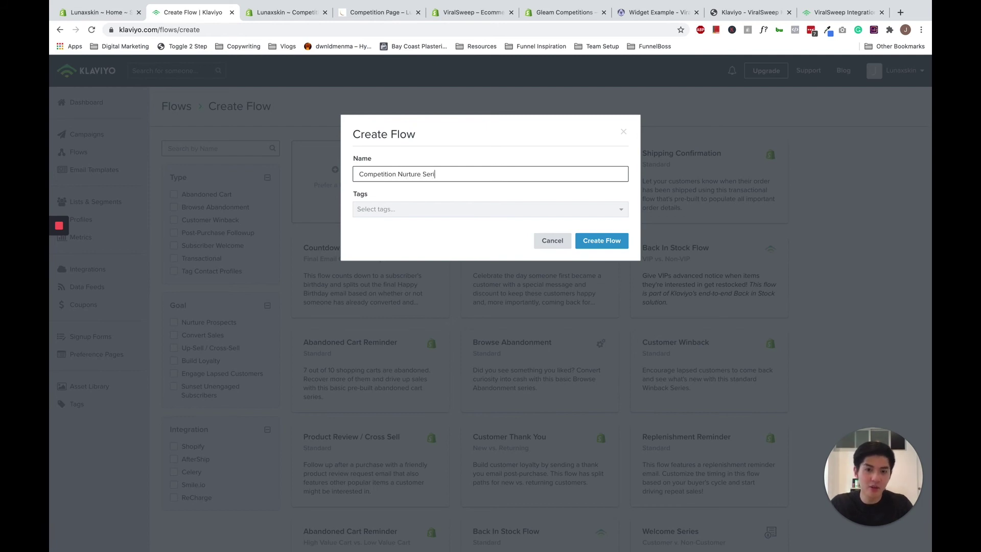
{"action": "type", "text": "es"}
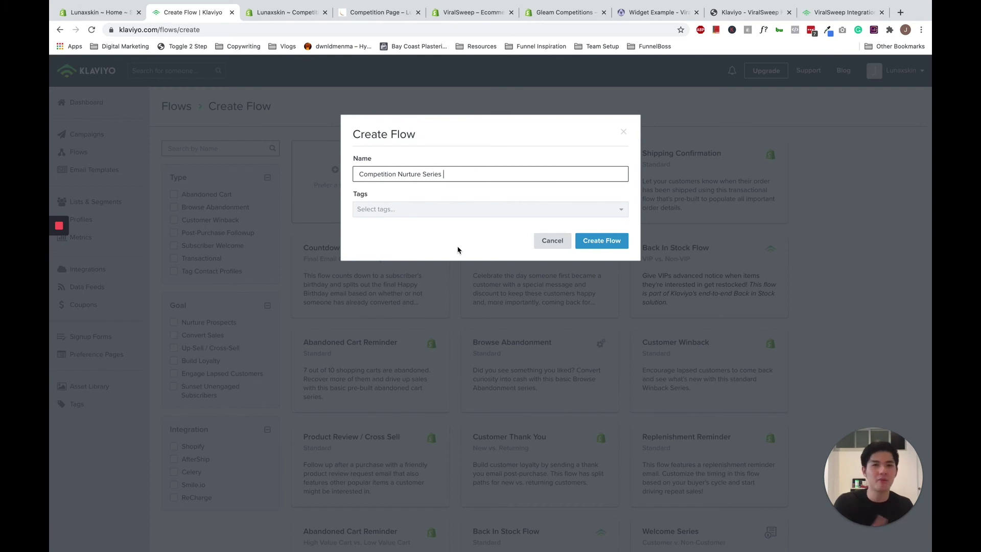
{"action": "left_click", "coordinate": [592, 246]}
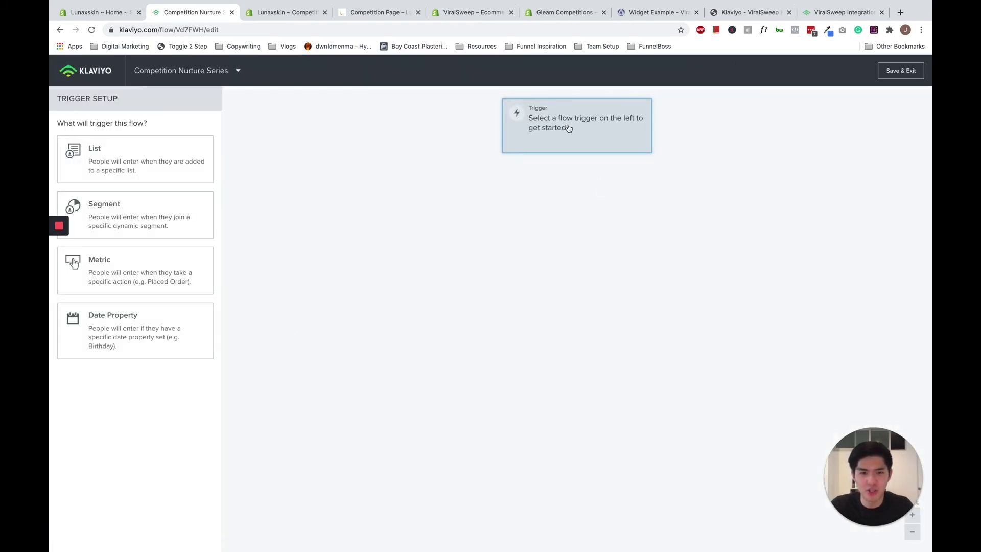
Set the flow trigger to joining the Competition Signups list, then switch to the Email Strategy Workshop slides.
{"action": "left_click", "coordinate": [140, 158]}
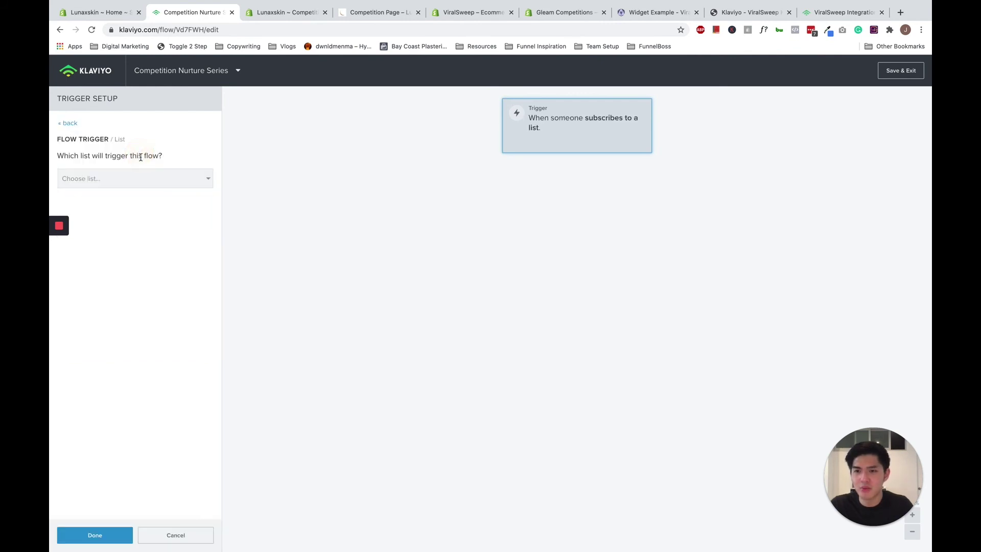
{"action": "left_click", "coordinate": [138, 189]}
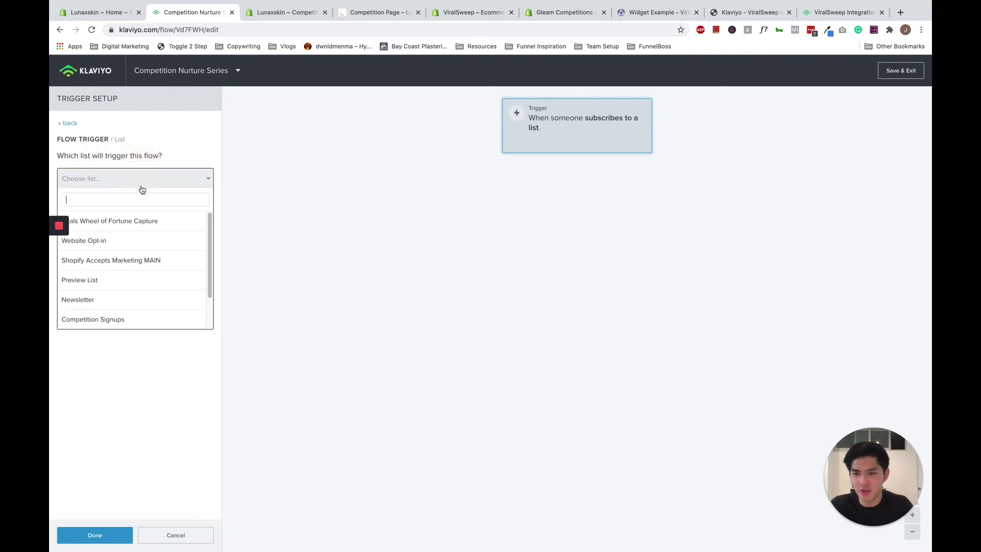
{"action": "left_click", "coordinate": [136, 316]}
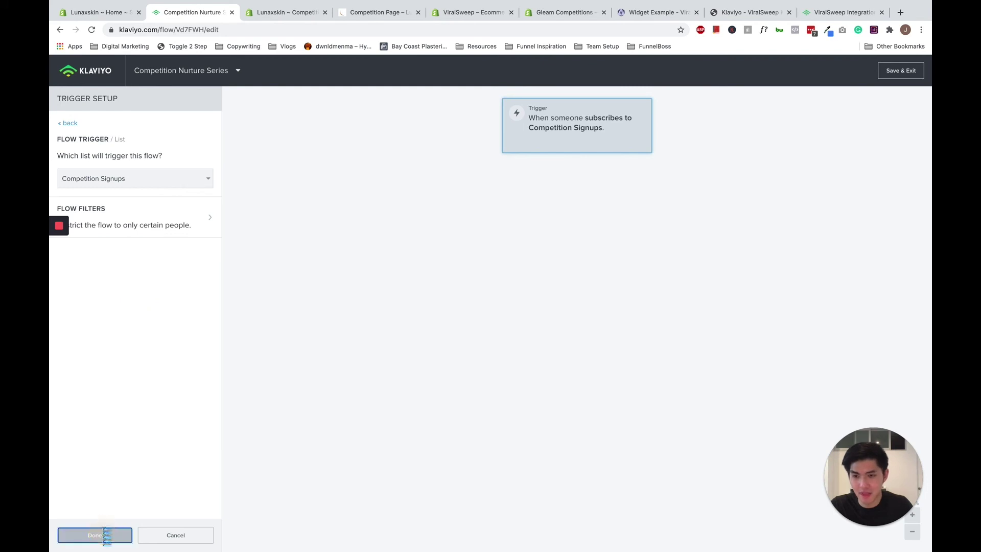
{"action": "left_click", "coordinate": [104, 531]}
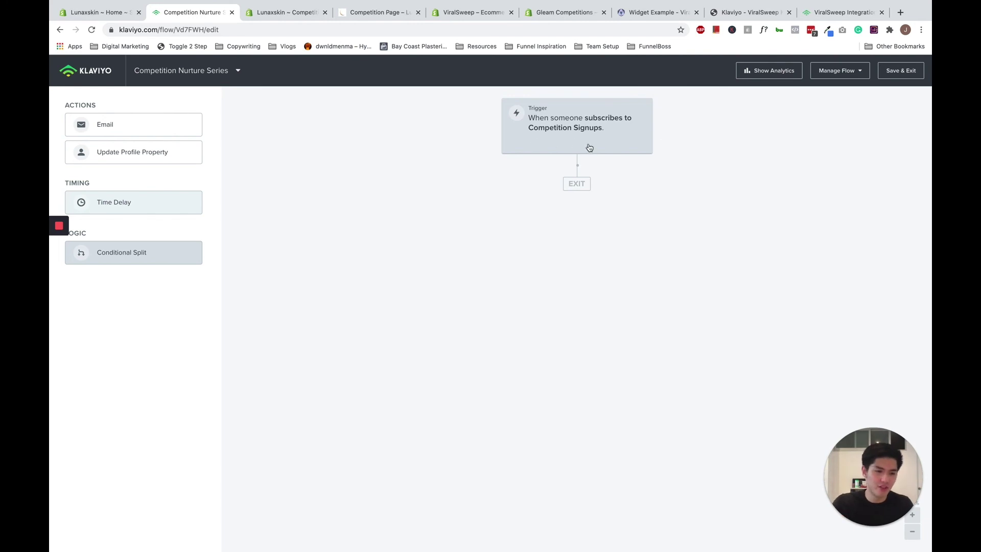
{"action": "key", "text": "ctrl+Left"}
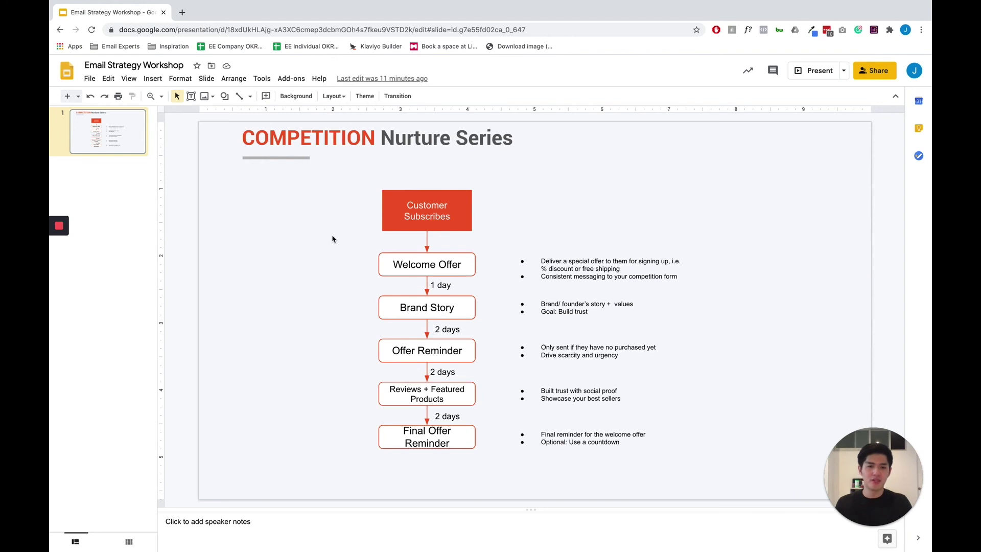
{"action": "left_click", "coordinate": [314, 249]}
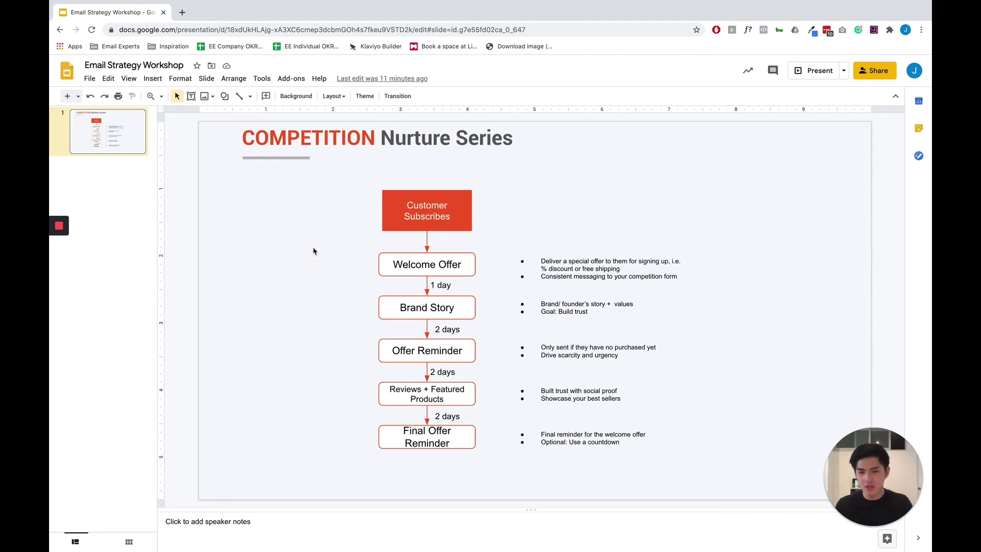